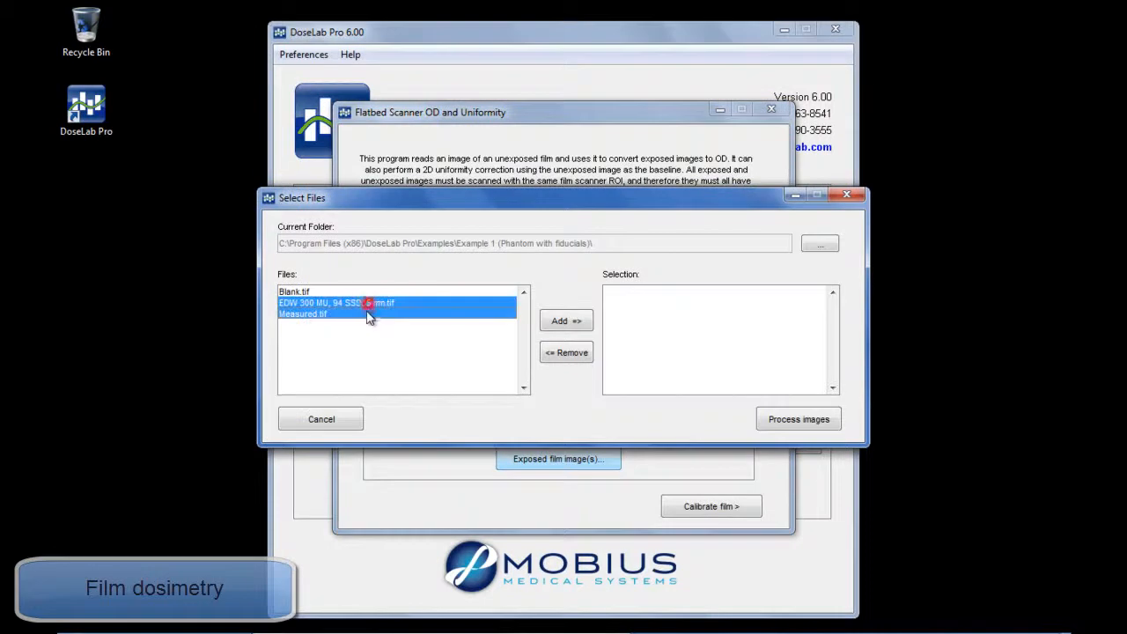
- Add EDW 300 MU, 94 SSD, 5 cm.tif and Measured.tif as exposed film images and process them
left_click(563, 321)
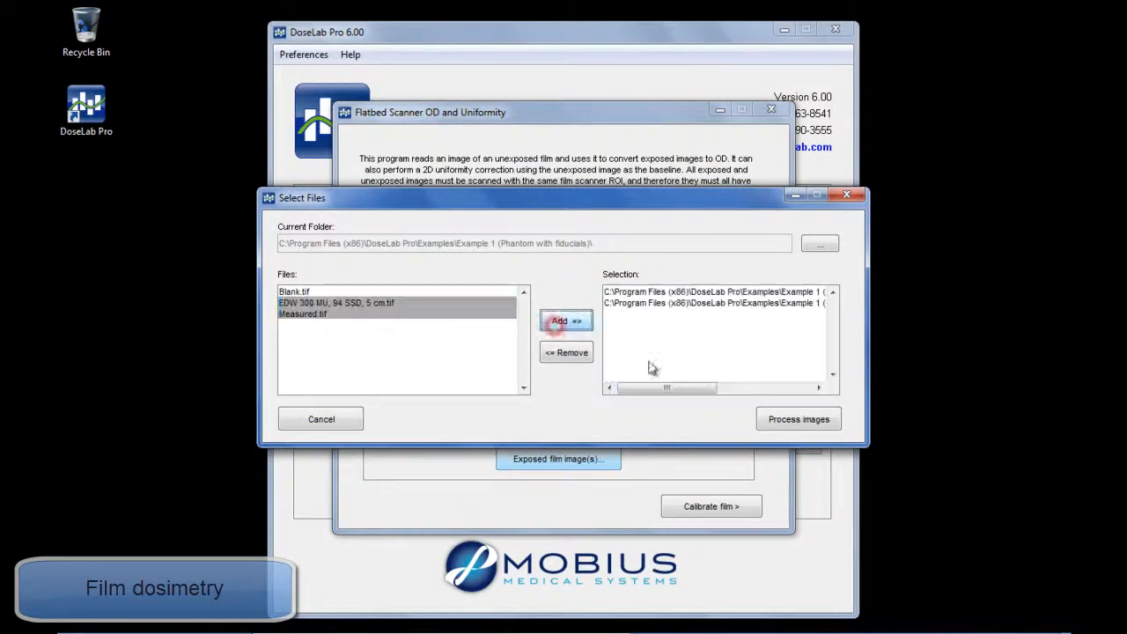
left_click(808, 422)
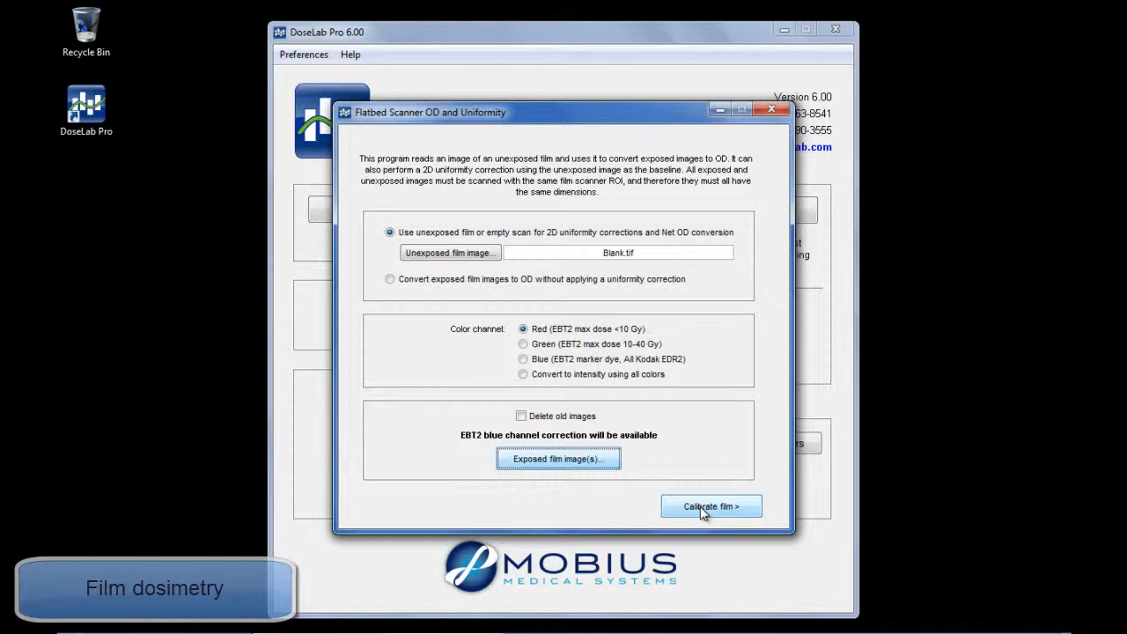
- Start the film calibration and load EDW 300 MU, 94 SSD, 5 cm-OD.tif as the calibration image
left_click(702, 506)
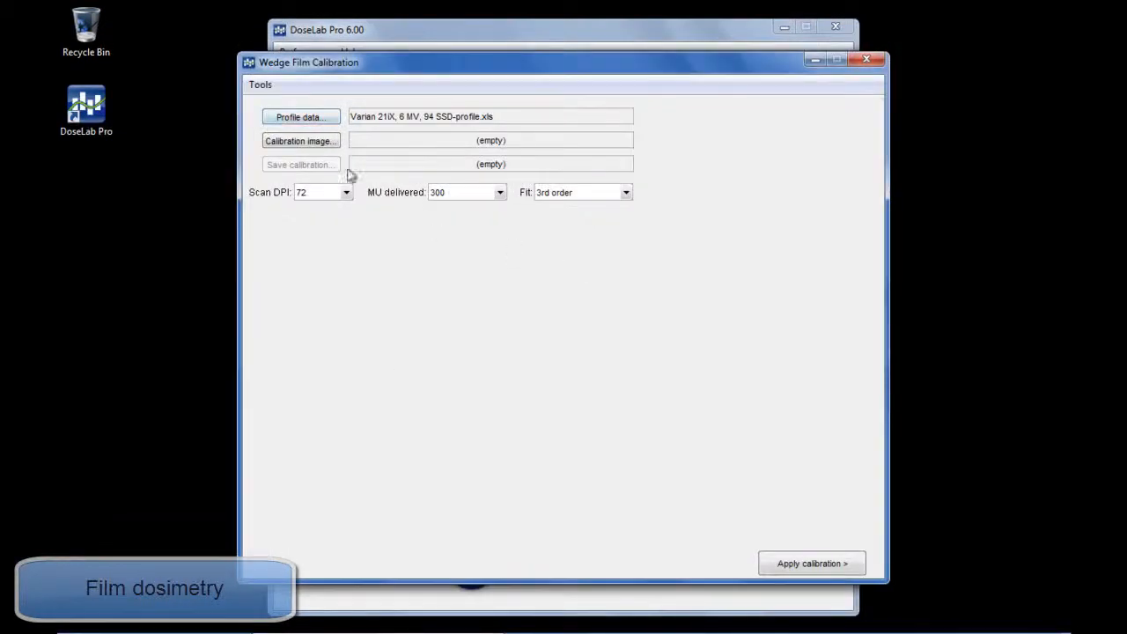
left_click(304, 141)
double_click(352, 151)
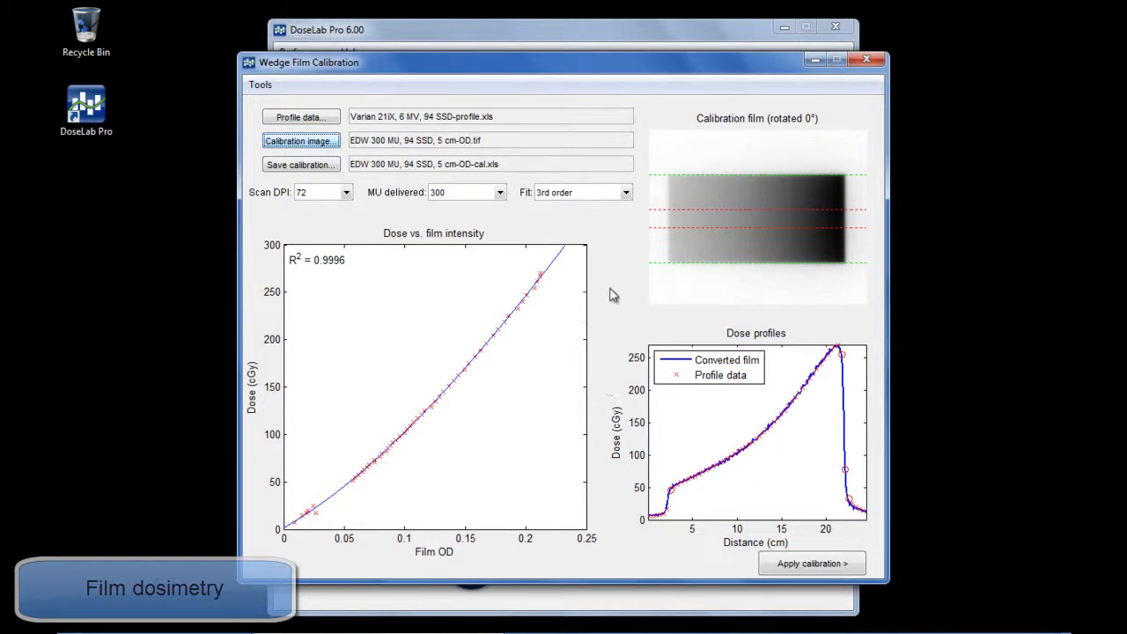
- Apply the calibration to the film image Measured-OD.tif with the EBT2 blue channel correction enabled
left_click(820, 573)
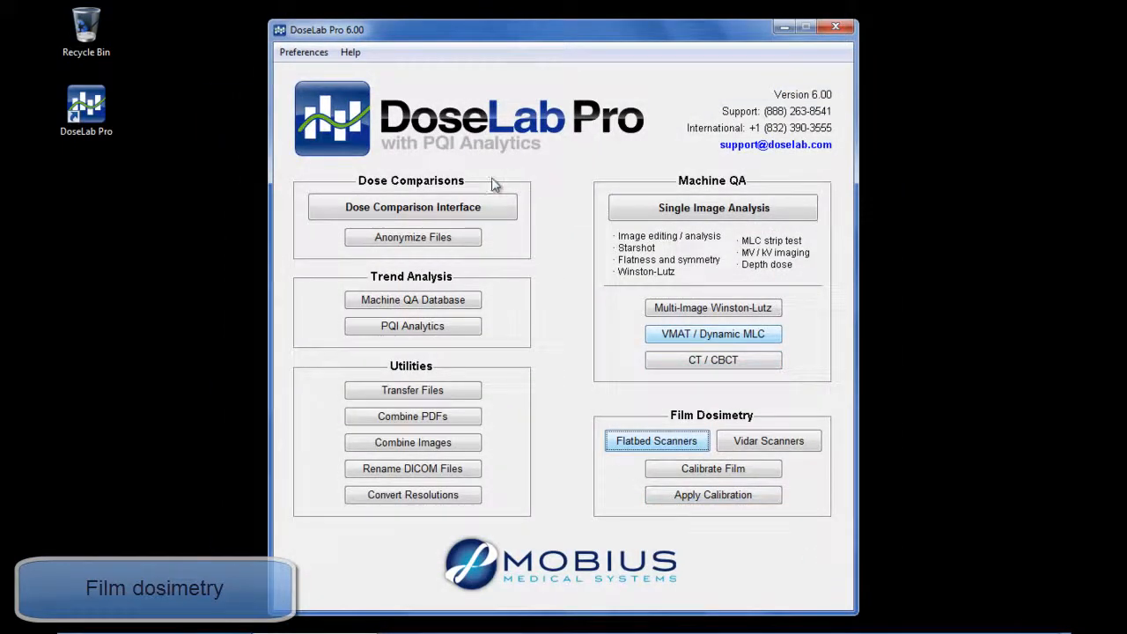
left_click(231, 167)
left_click(342, 324)
left_click(573, 321)
left_click(778, 421)
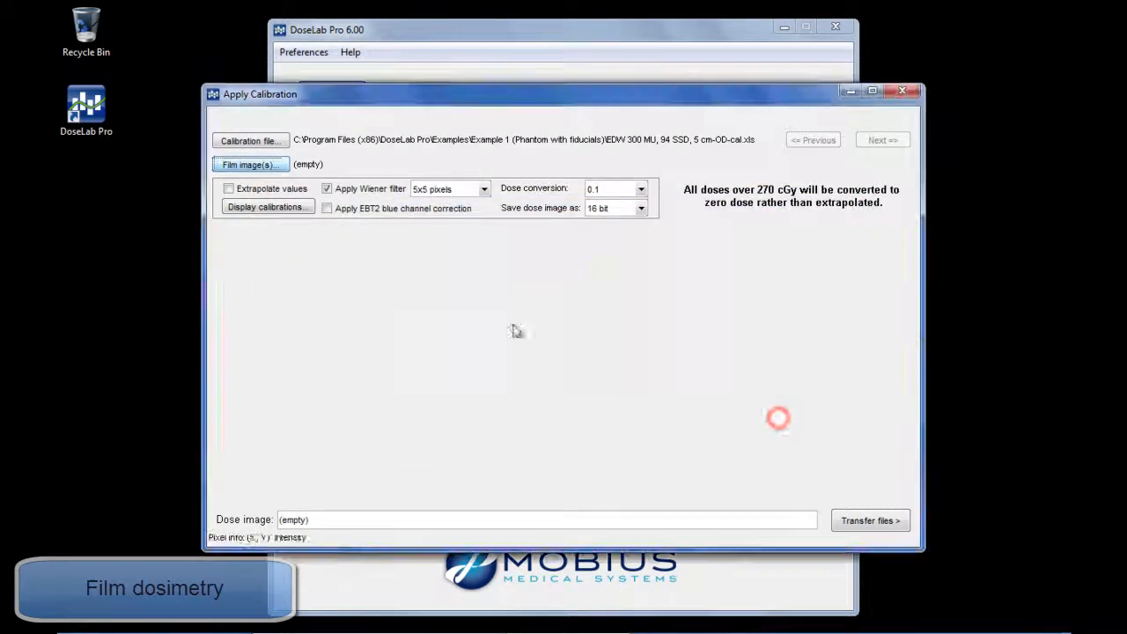
left_click(387, 214)
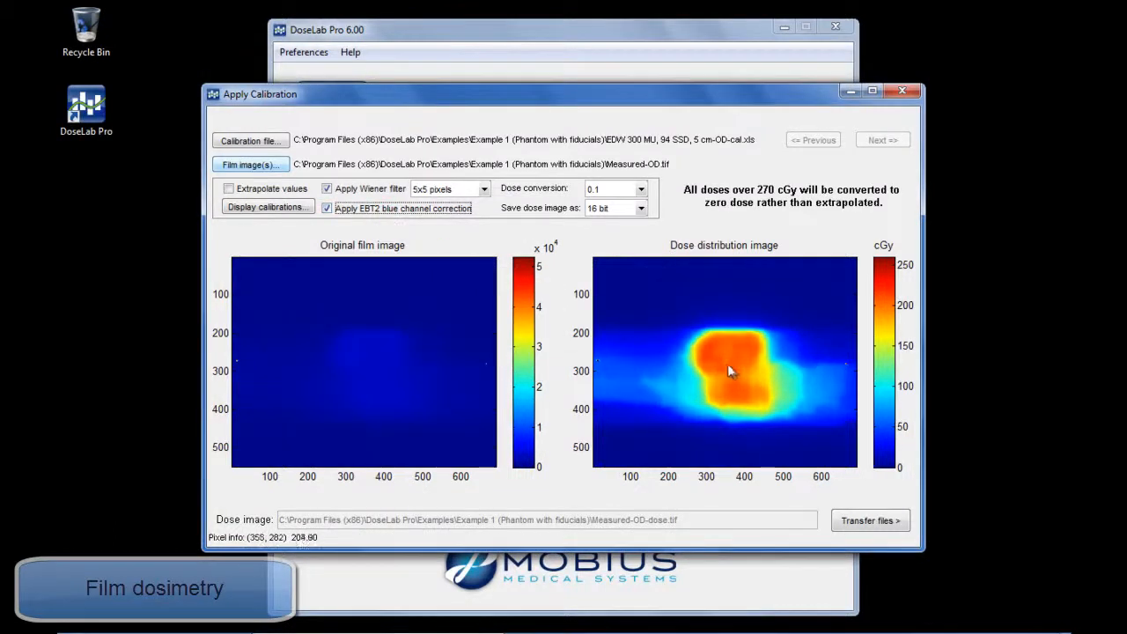
- View the File Transfer Utility for the example folder and close it
left_click(874, 520)
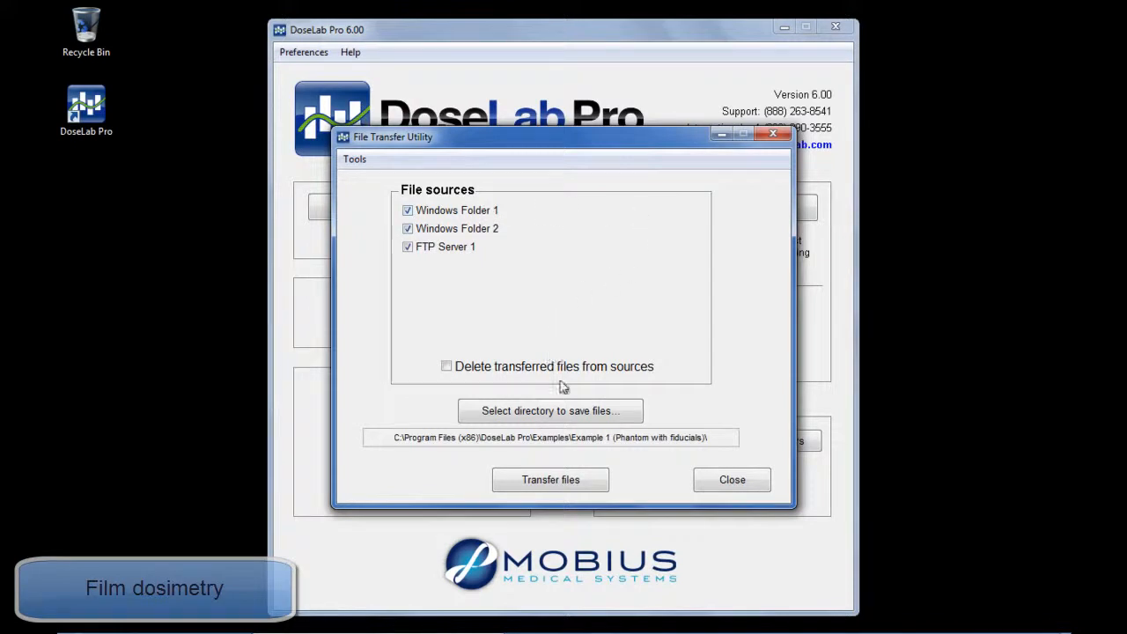
left_click(734, 483)
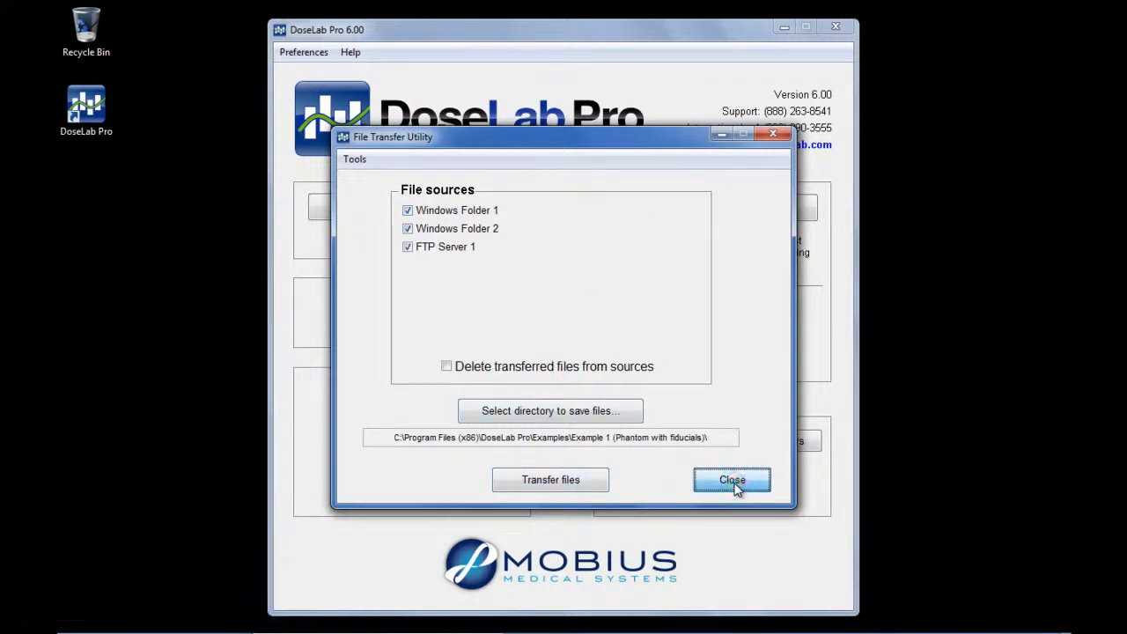
left_click(735, 484)
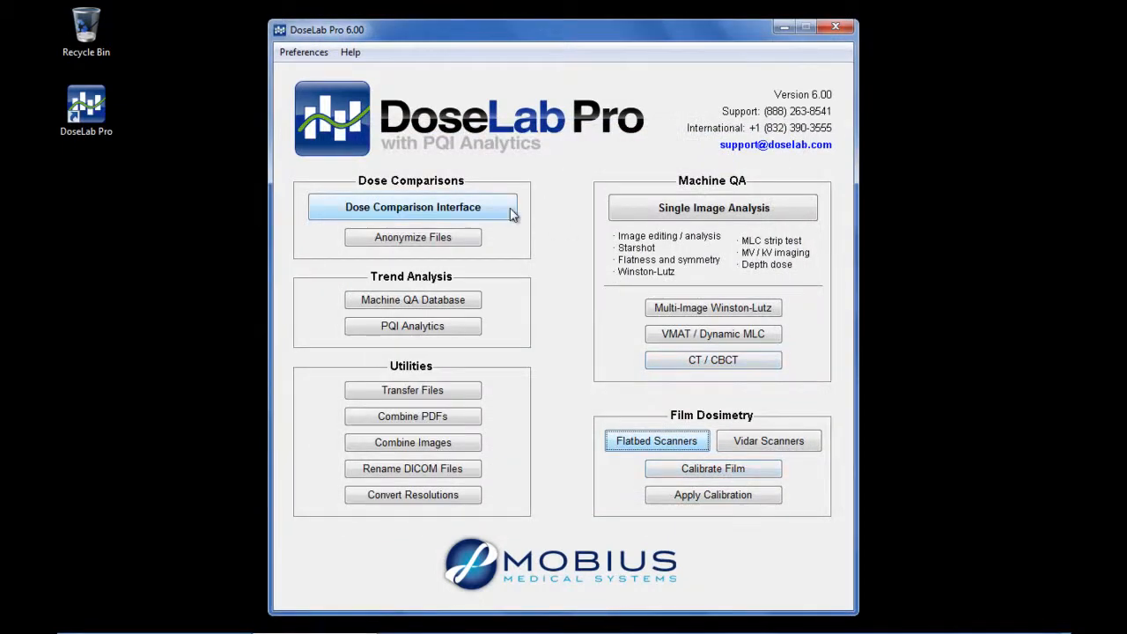
- Open the Dose Comparison Interface and set the predefined output selection to Single comparison
left_click(461, 203)
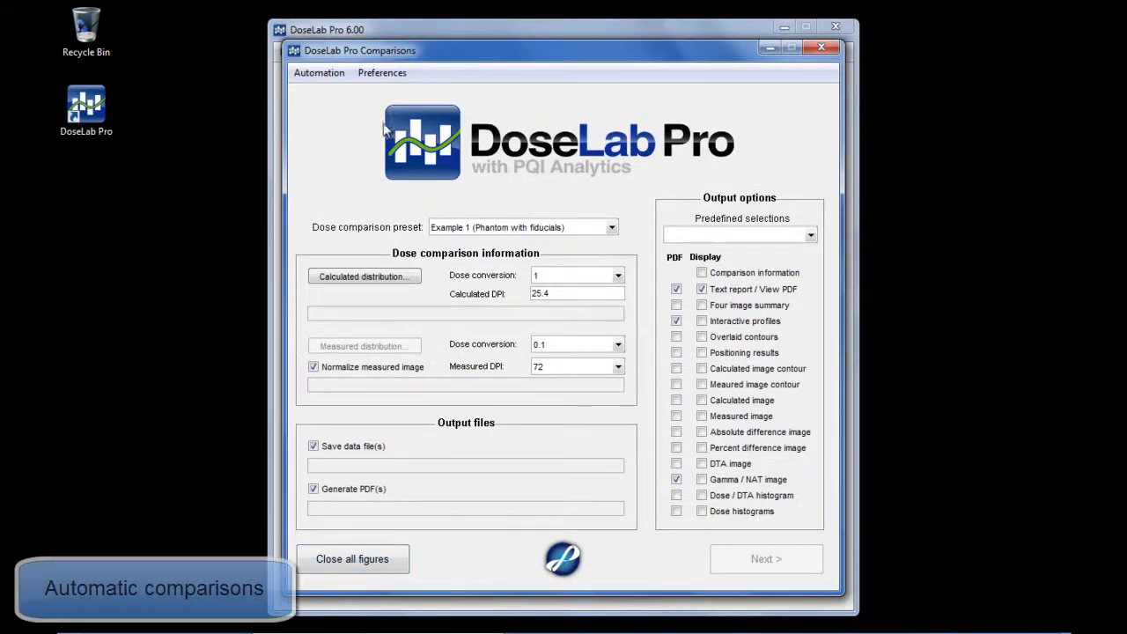
left_click(324, 77)
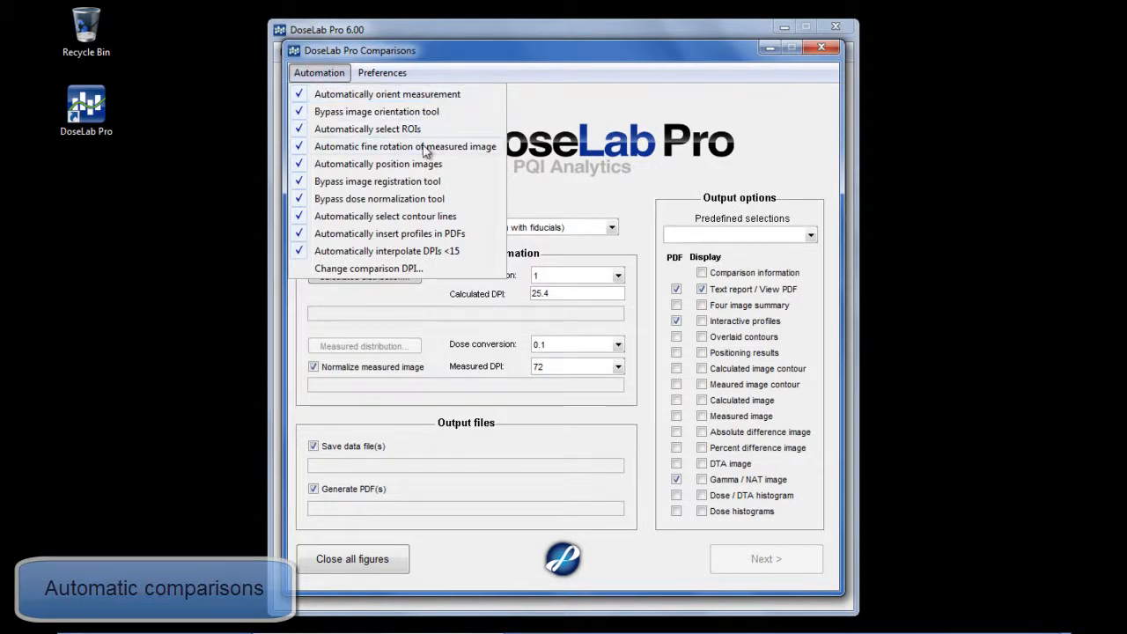
left_click(401, 51)
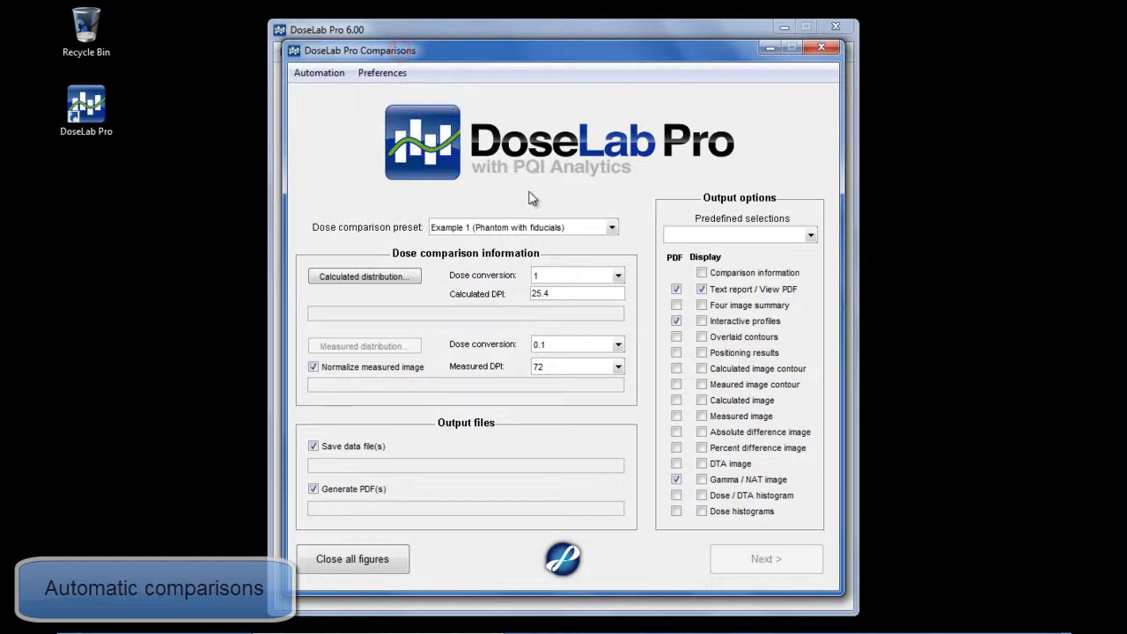
left_click(763, 237)
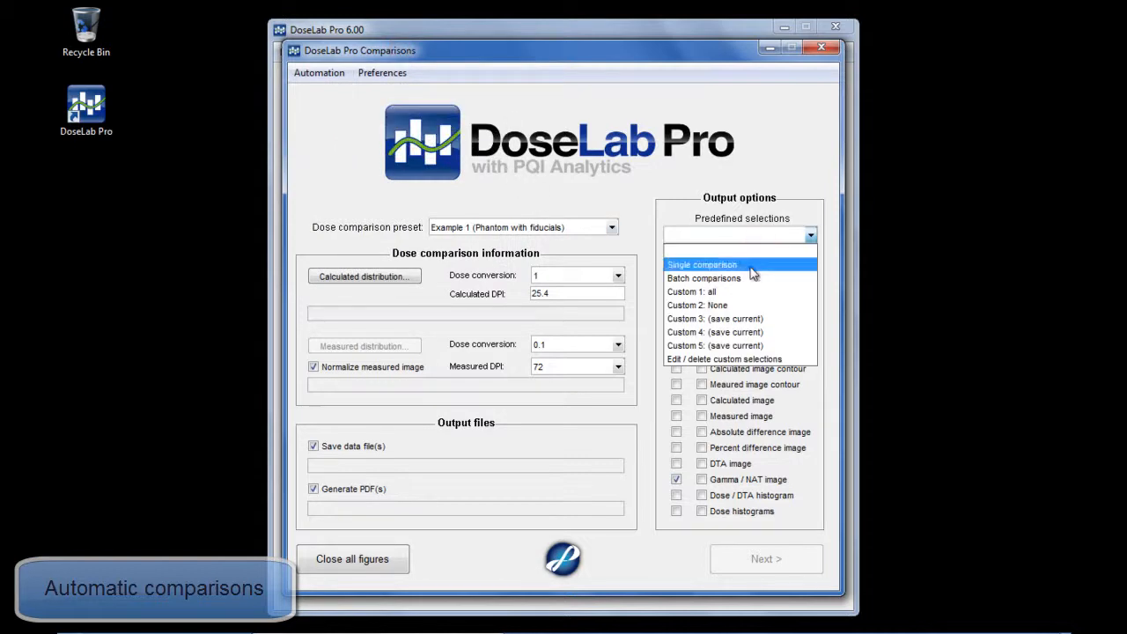
left_click(750, 263)
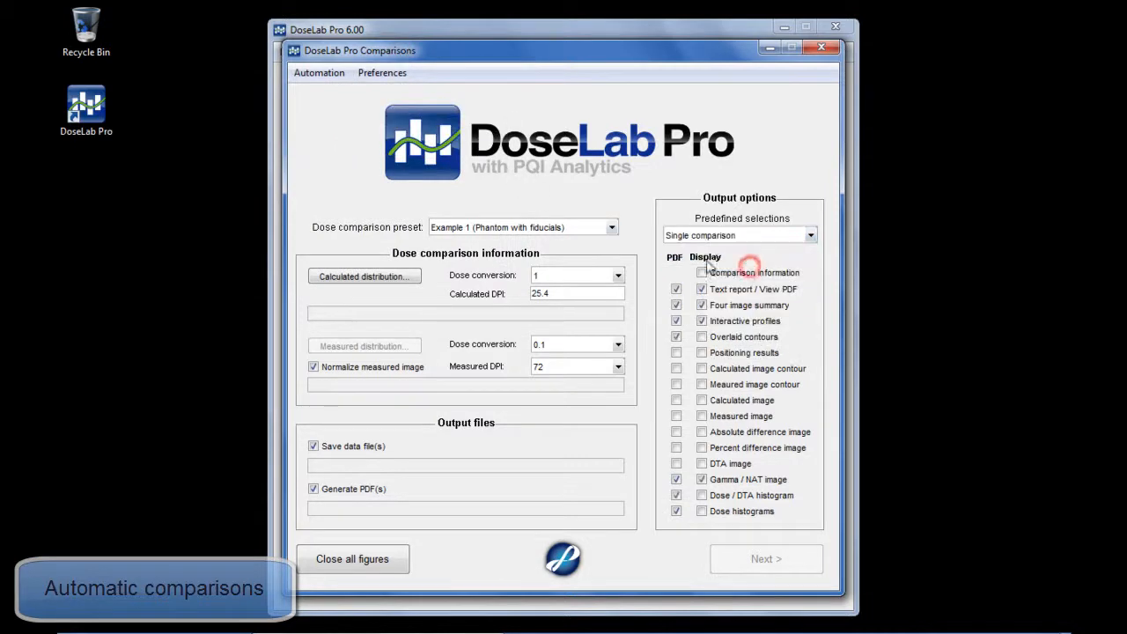
- Set the comparison preset to Example 2 (Phantom without fiducials) and load Calculated.header from its folder as the calculated distribution
left_click(529, 229)
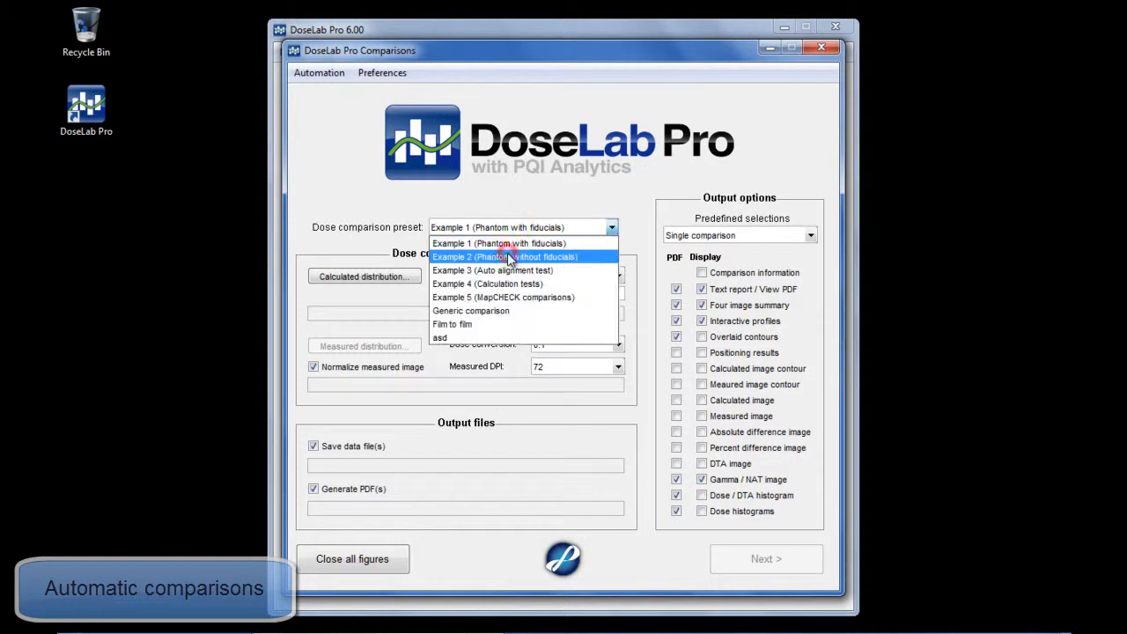
left_click(508, 257)
left_click(393, 284)
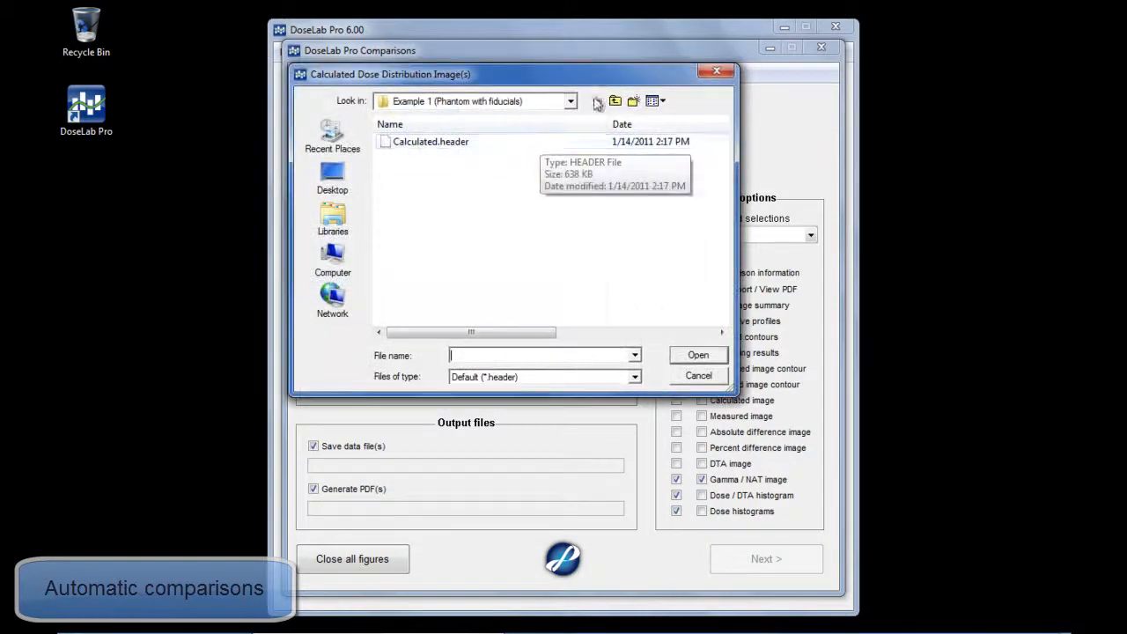
left_click(614, 101)
double_click(467, 199)
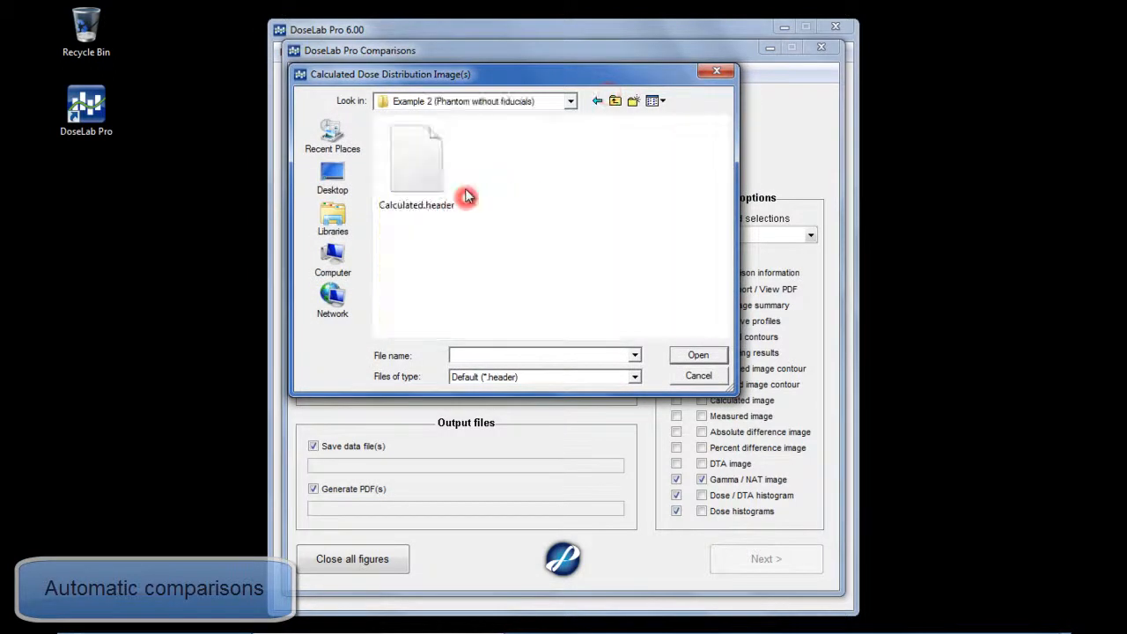
double_click(432, 176)
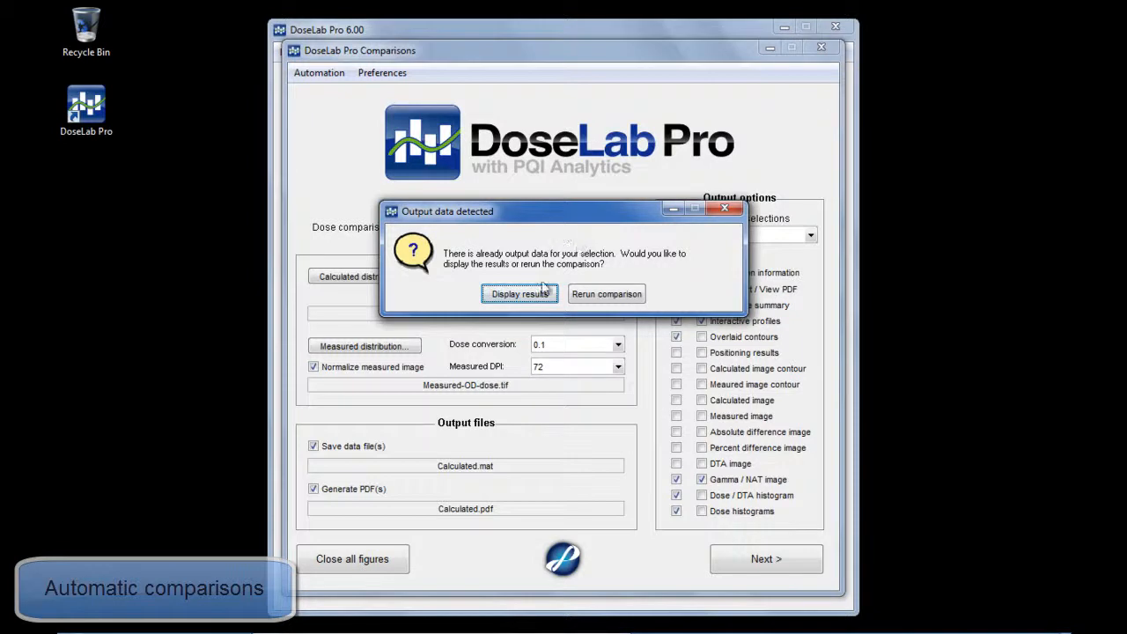
- Choose to rerun the Example 2 comparison and start it with Measured-OD-dose.tif as the measured distribution
left_click(606, 295)
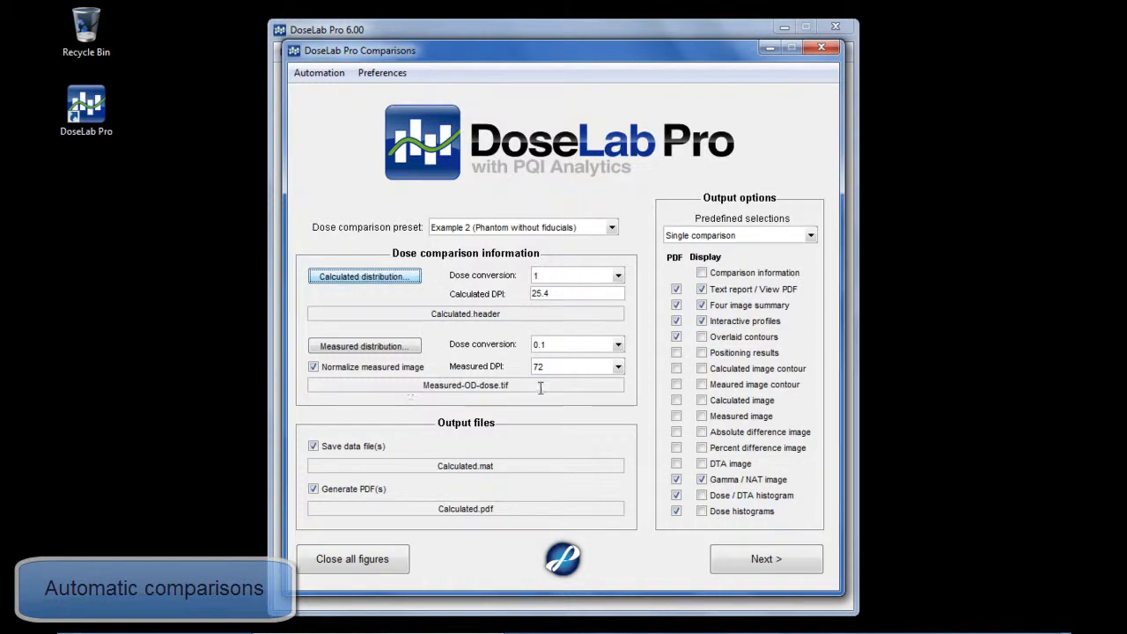
left_click(783, 562)
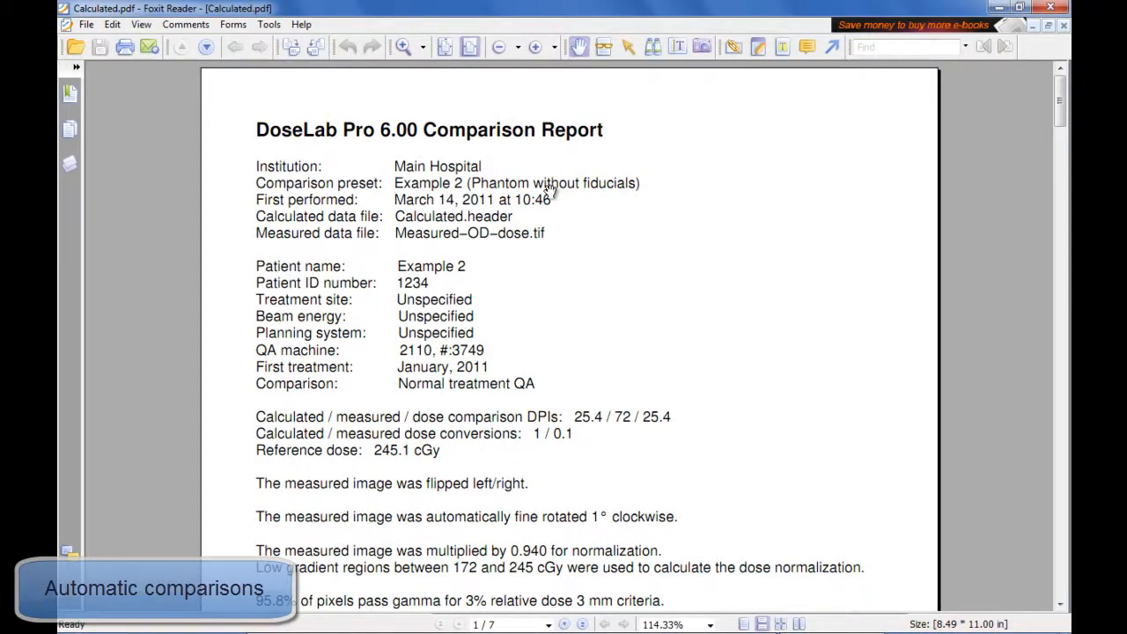
- Examine the PDF comparison report from the summary text through the dose maps to the dose/distance agreement charts
left_click_drag(605, 294, 579, 173)
left_click_drag(632, 378, 609, 219)
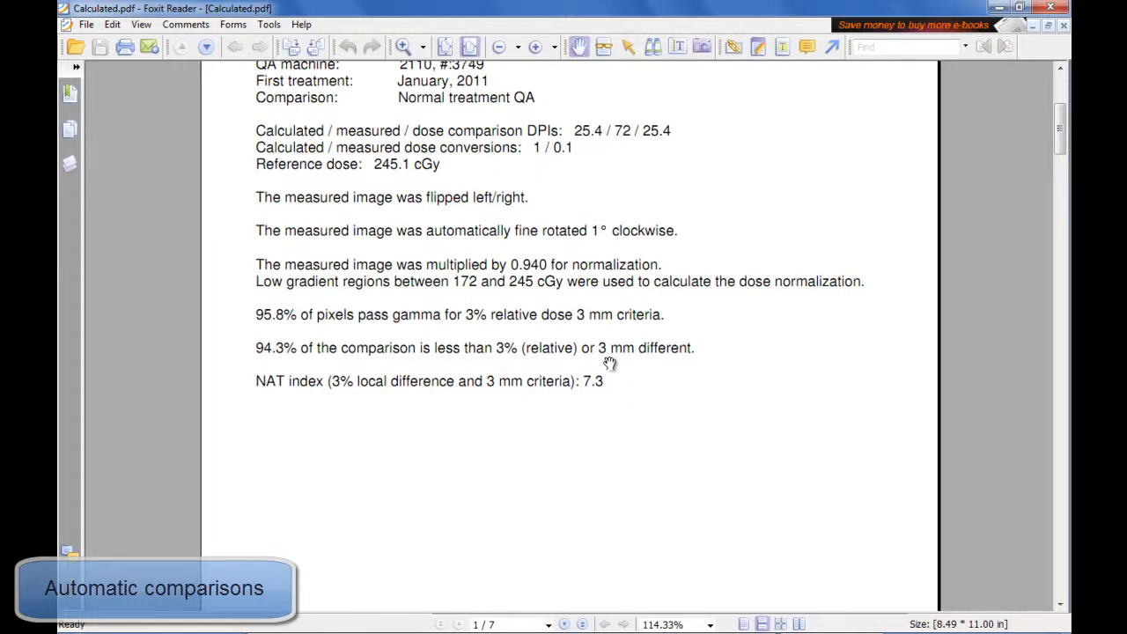
scroll(621, 402, "down", 10)
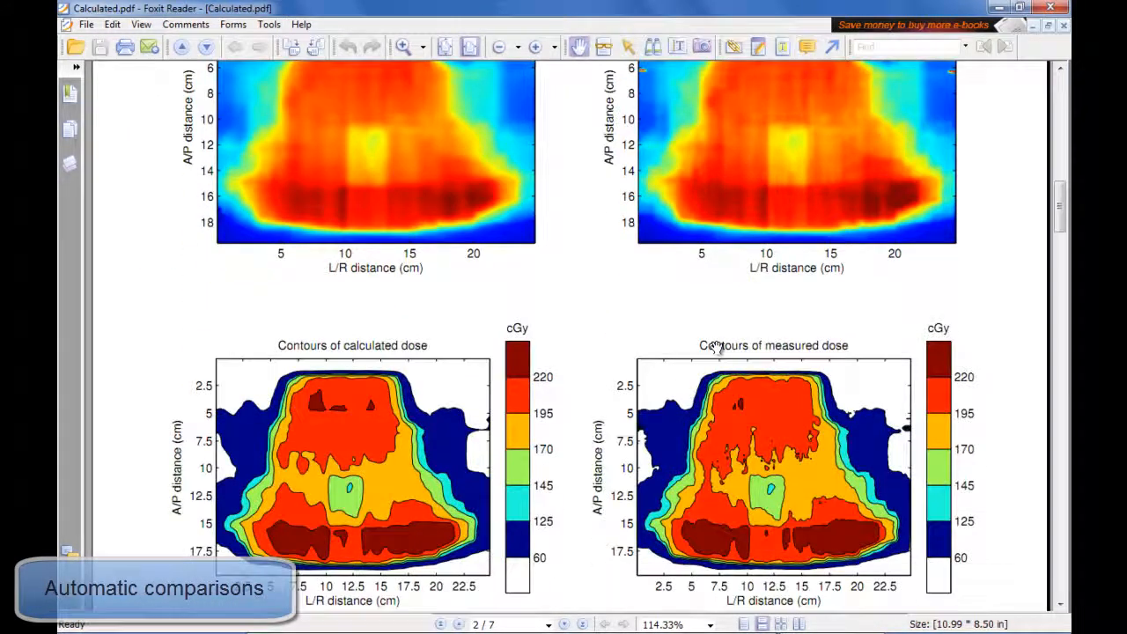
scroll(717, 347, "up", 2)
left_click_drag(1060, 195, 1041, 486)
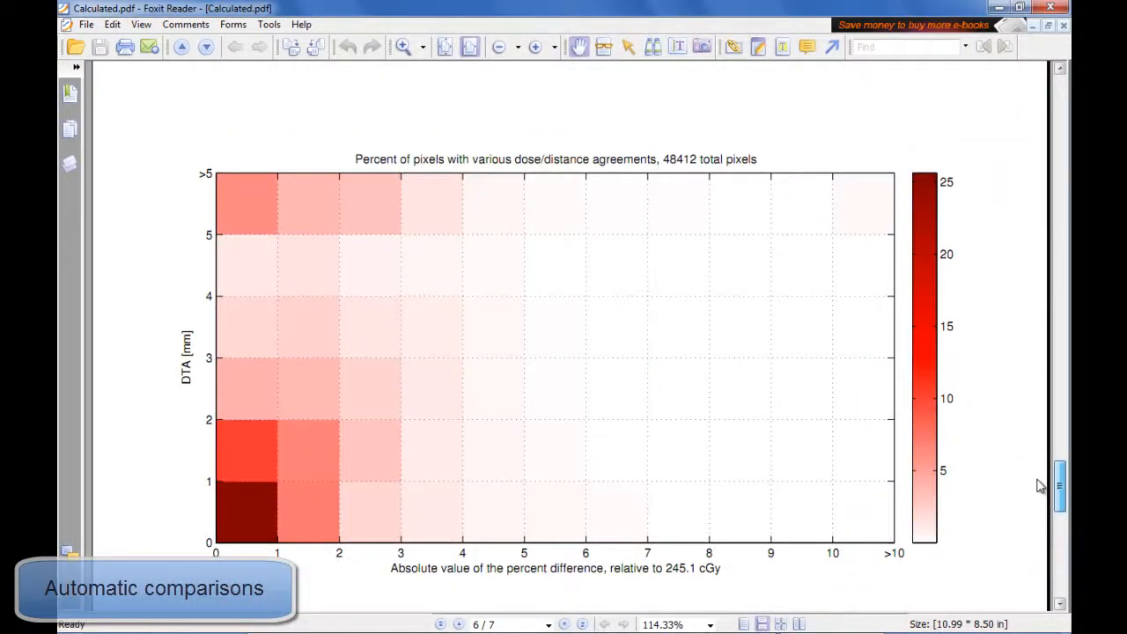
left_click_drag(1041, 486, 1042, 553)
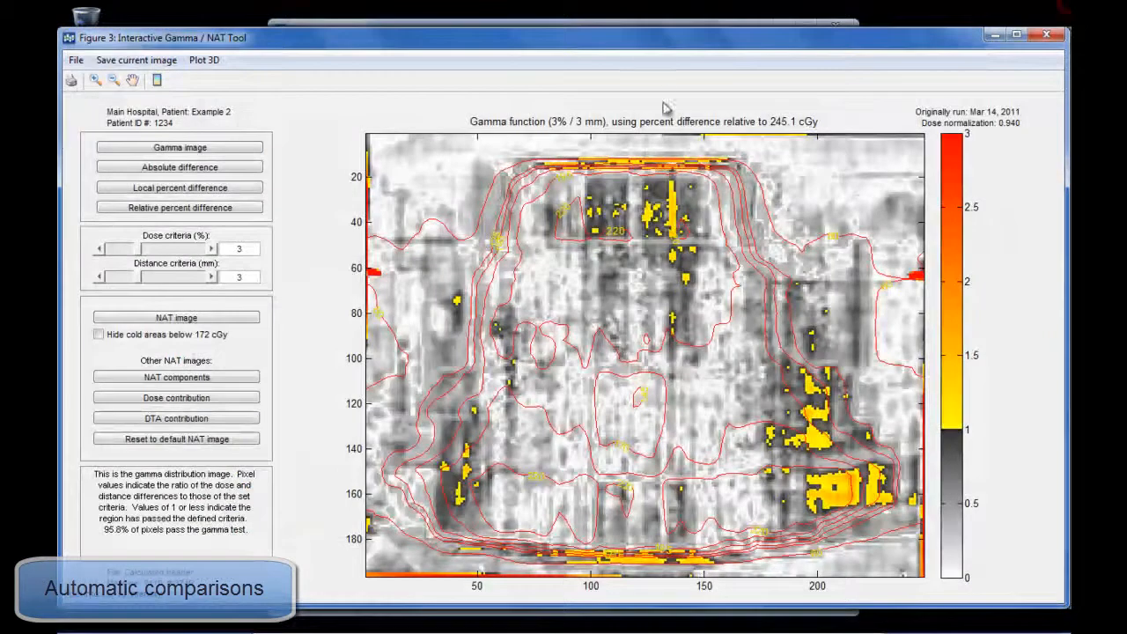
- Inspect the horizontal and vertical dose profiles, and close the result figures
left_click(1044, 36)
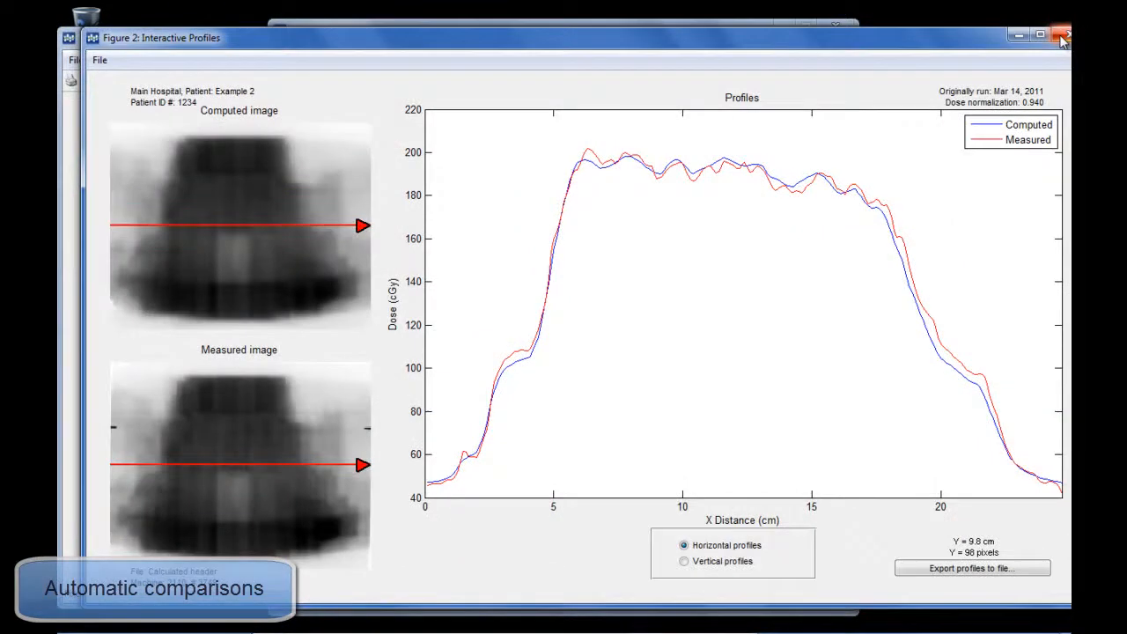
left_click_drag(254, 433, 261, 393)
left_click(685, 561)
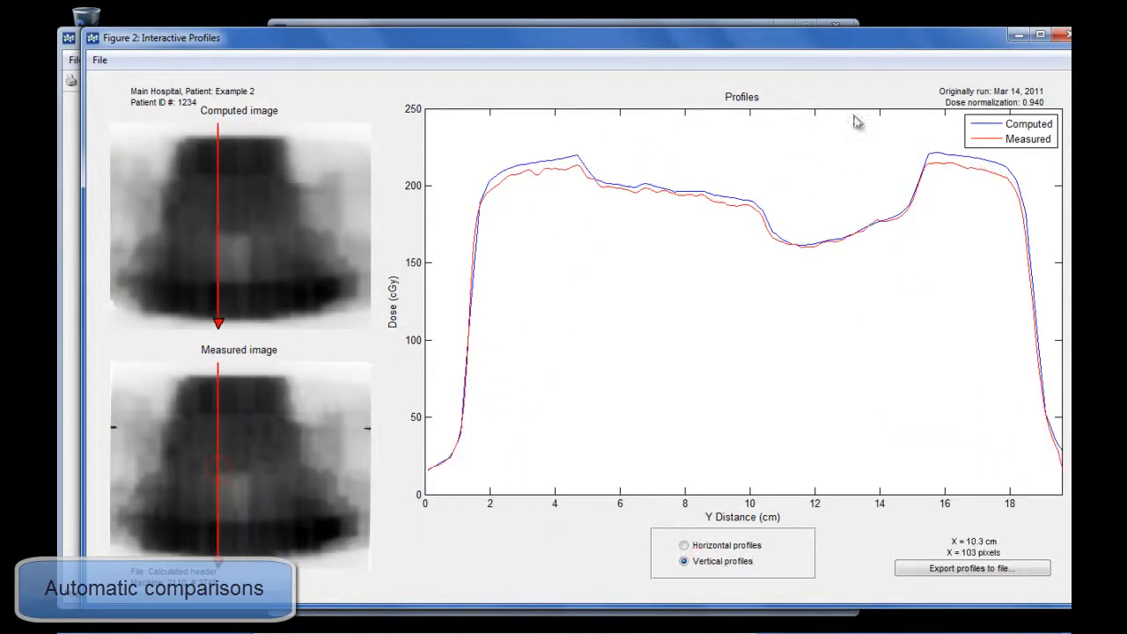
left_click(1065, 35)
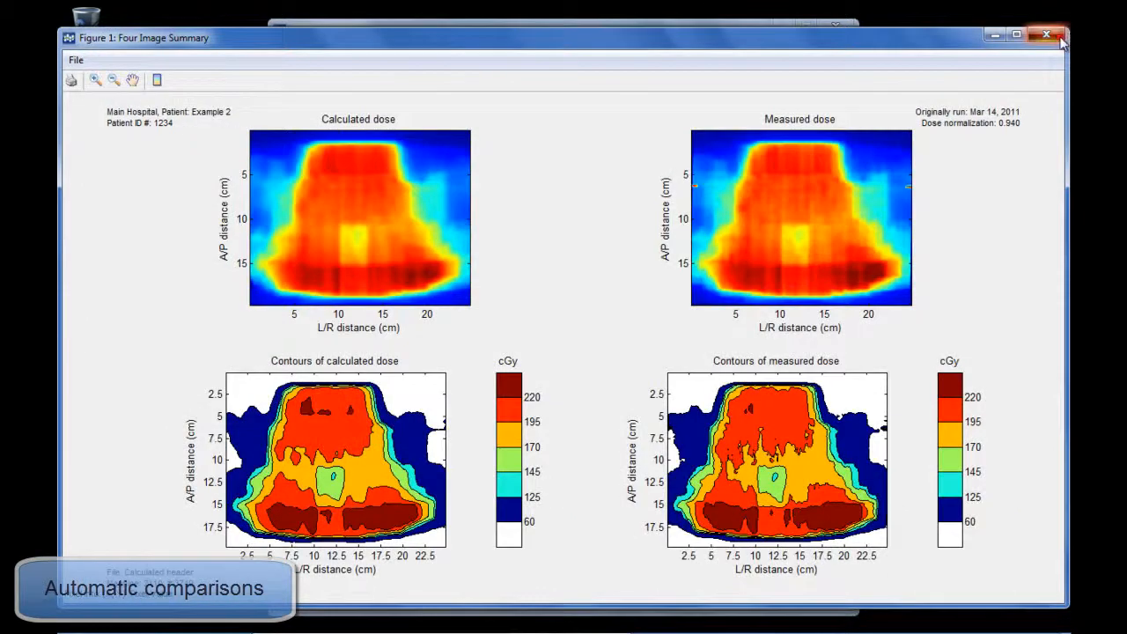
left_click(1061, 39)
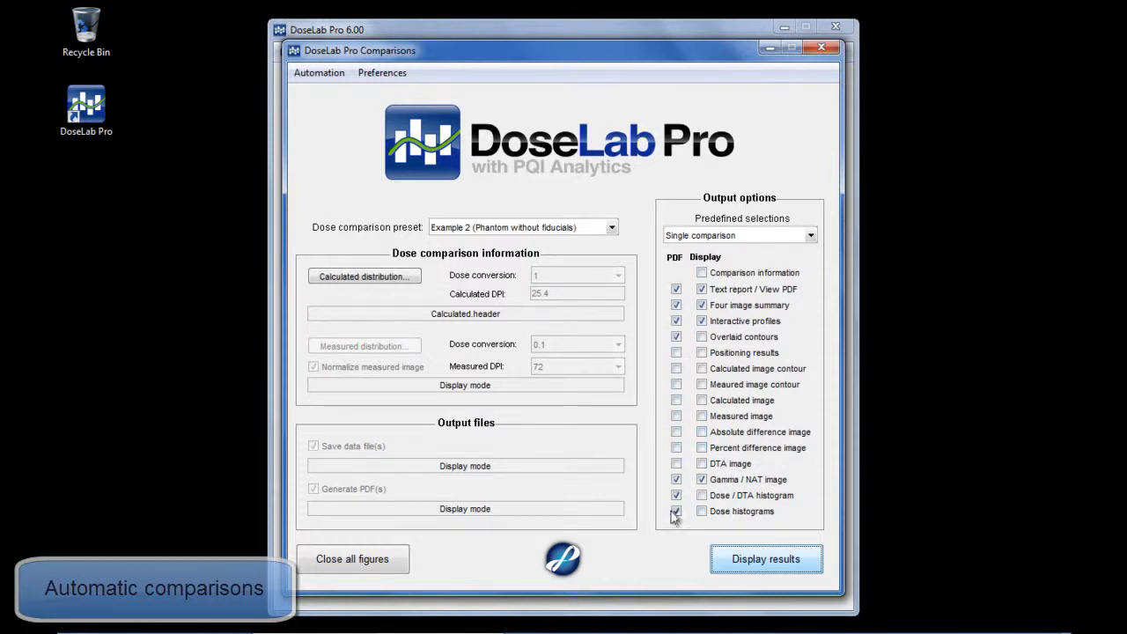
- Set the preset to Example 5 (MapCHECK comparisons) and load DosePlane 1 to 5 as calculated distributions, choosing to rerun the comparisons
left_click(506, 227)
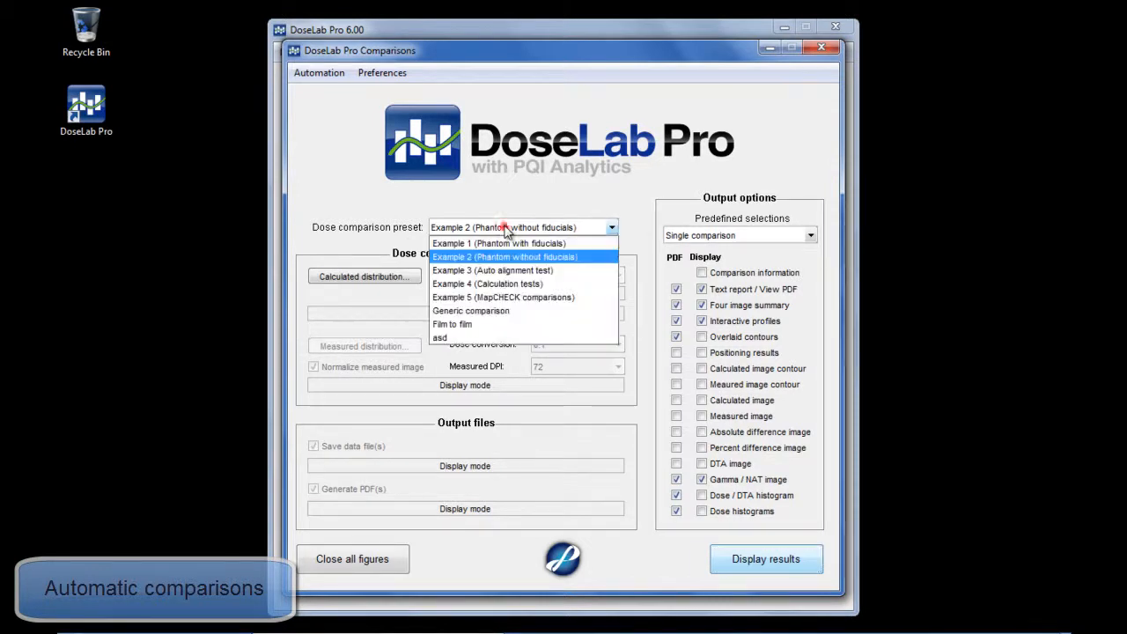
left_click(506, 299)
left_click(366, 282)
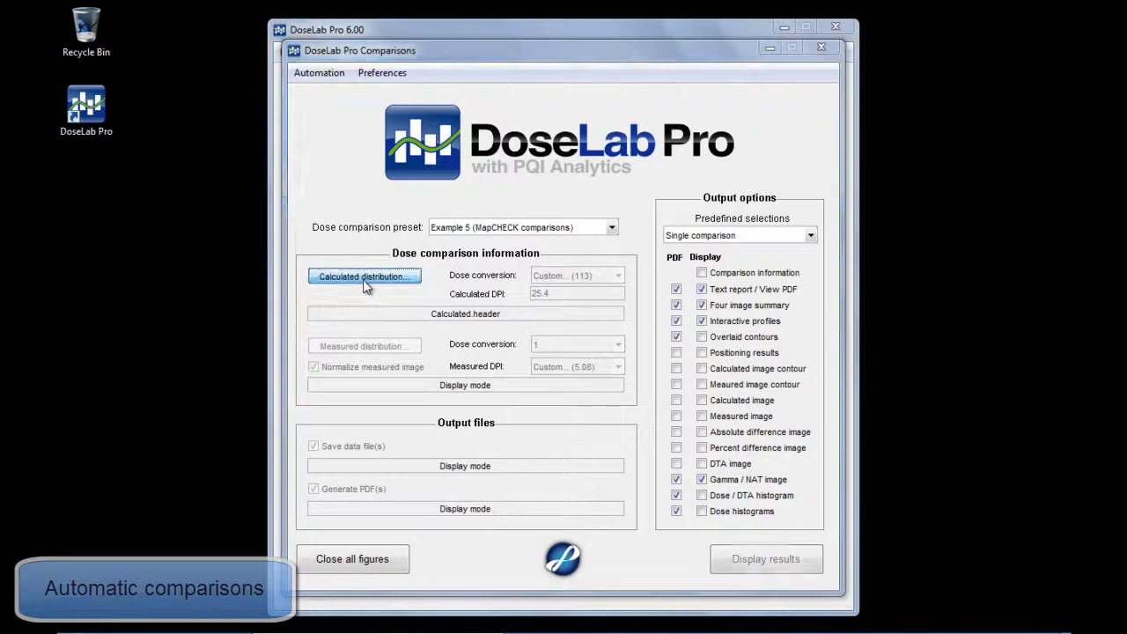
left_click(615, 101)
double_click(467, 243)
left_click_drag(379, 132, 496, 261)
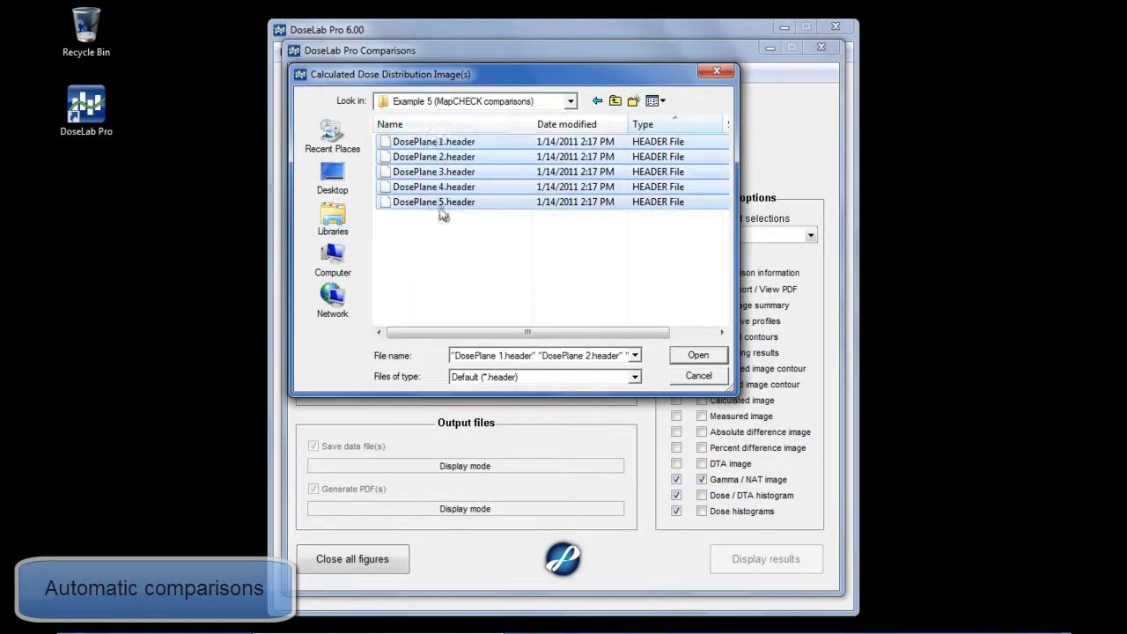
left_click(690, 355)
left_click(595, 301)
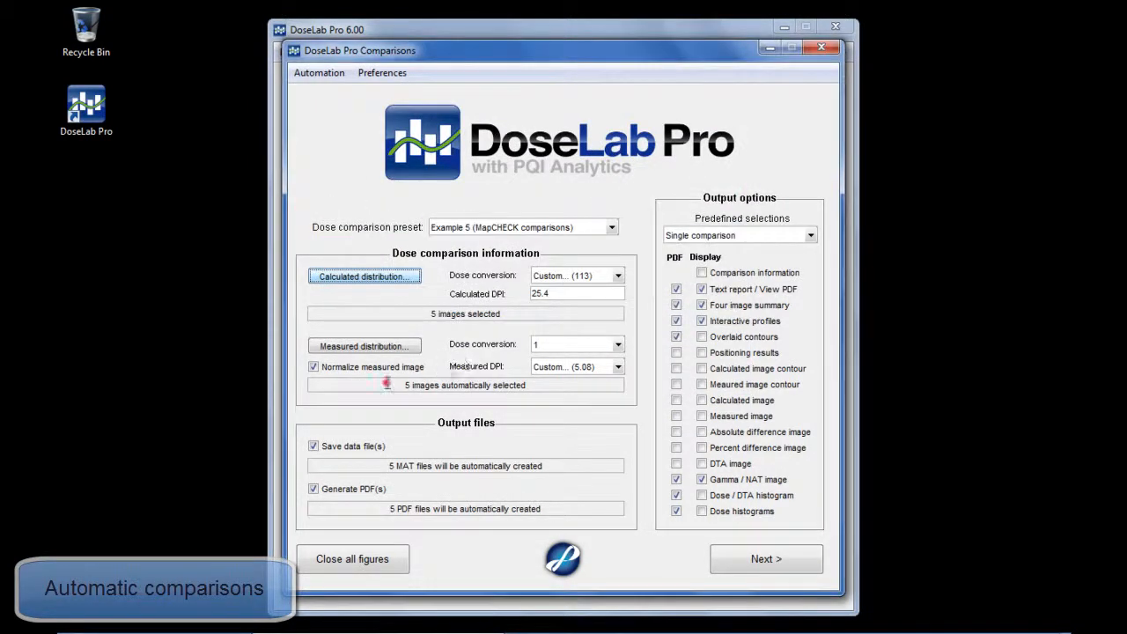
- Set the predefined output selection to Batch comparisons and proceed to the batch dose comparison preferences
left_click(738, 236)
left_click(729, 277)
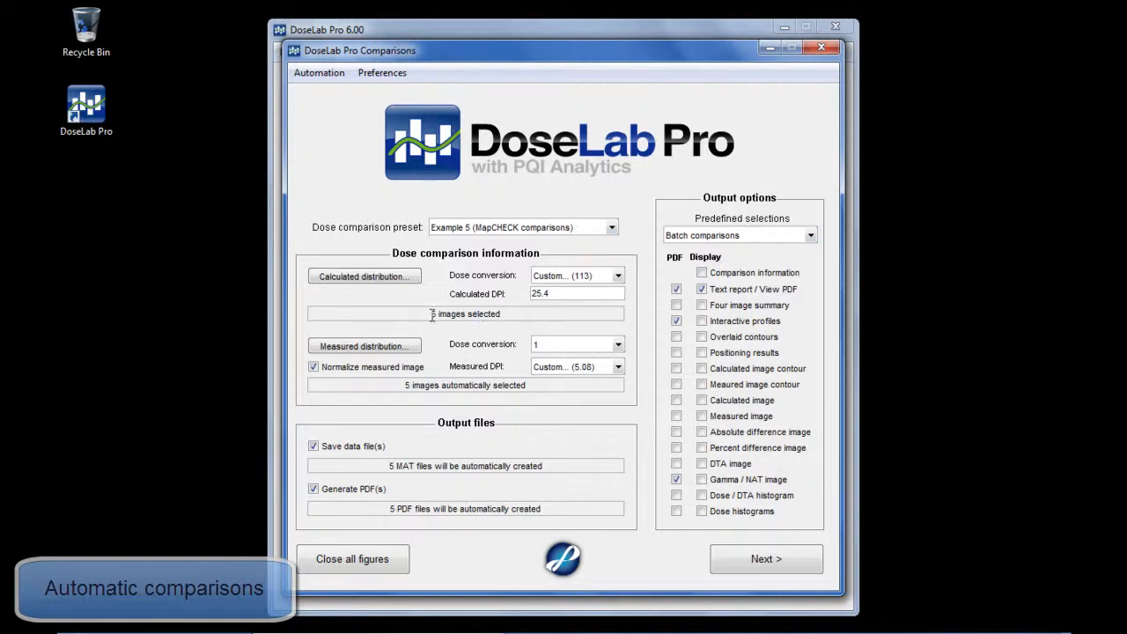
left_click(739, 562)
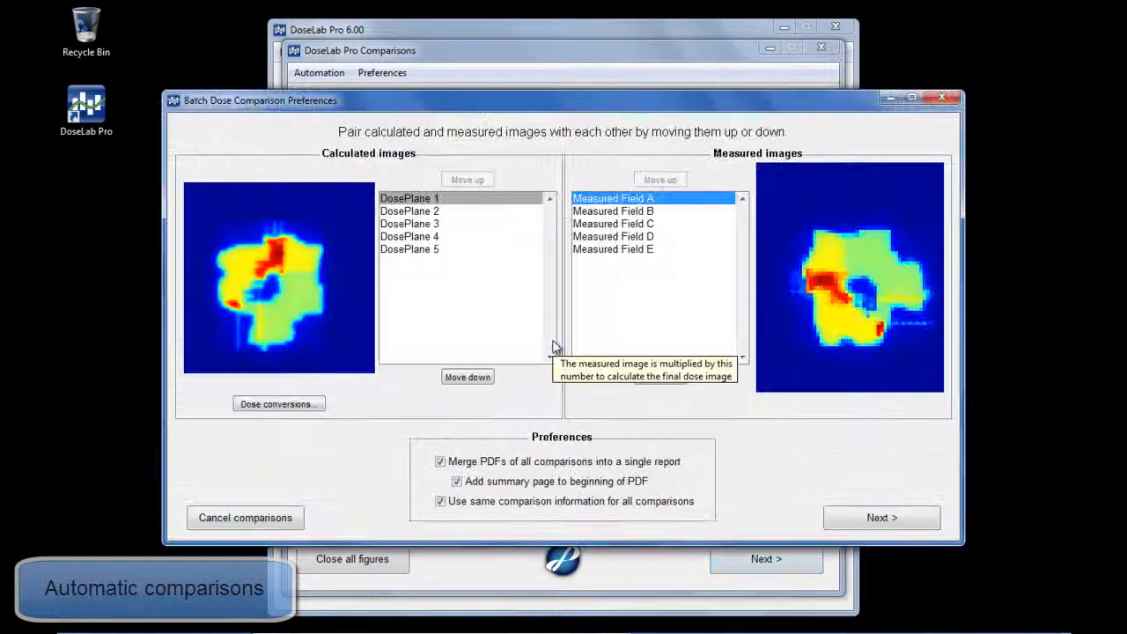
- Check the pairing of DosePlane 2 to 5 with Measured Field B to E by comparing each pair's images
left_click(630, 213)
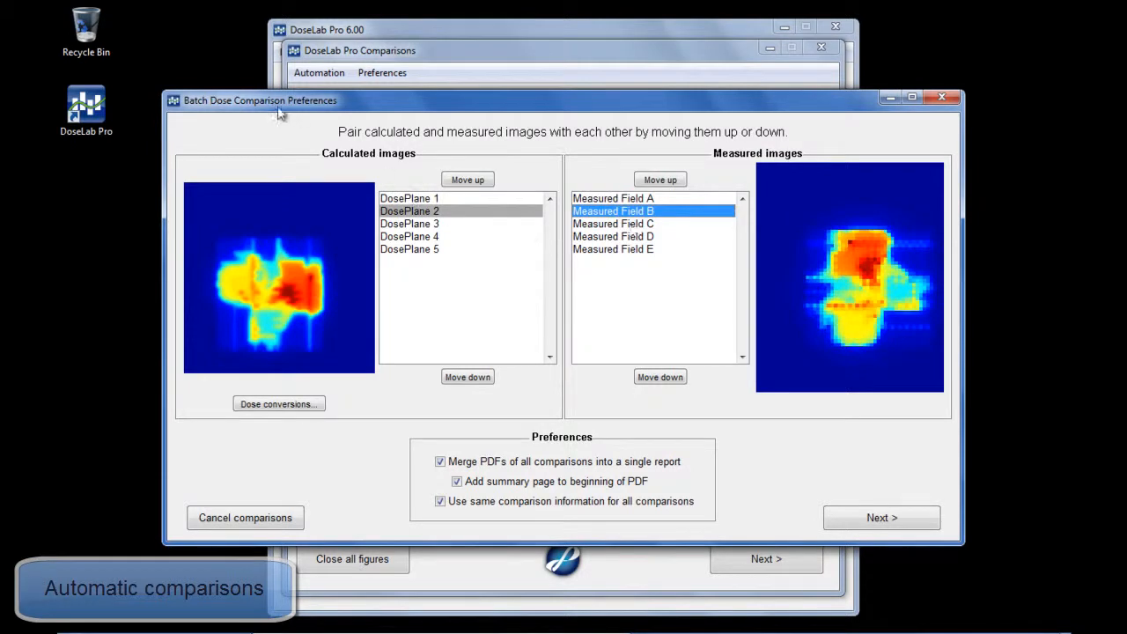
left_click(425, 226)
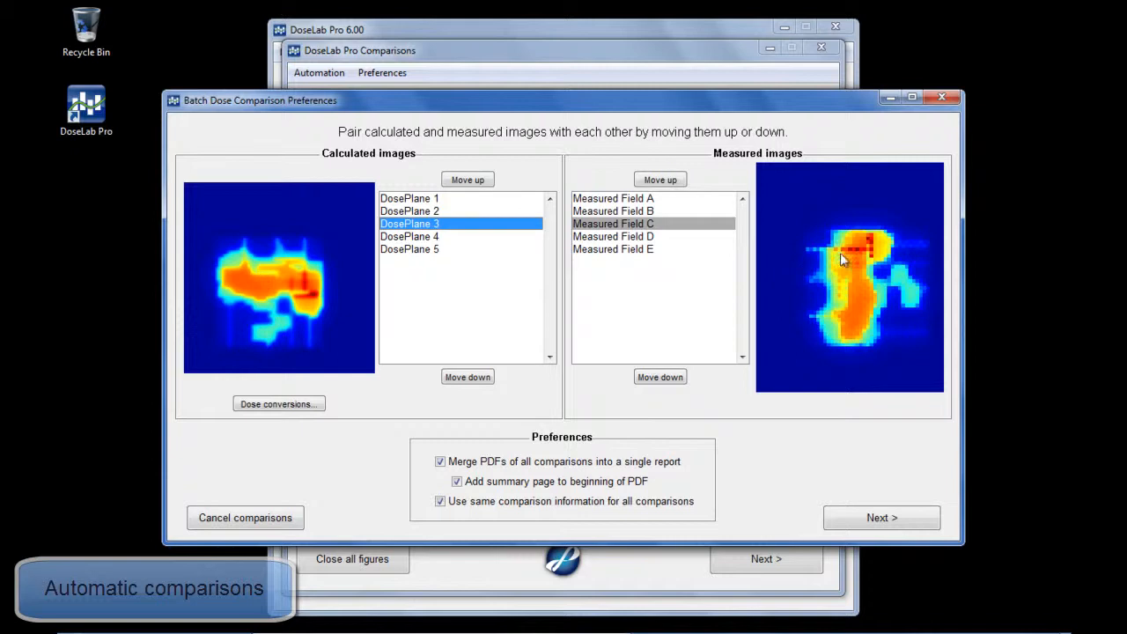
left_click(427, 236)
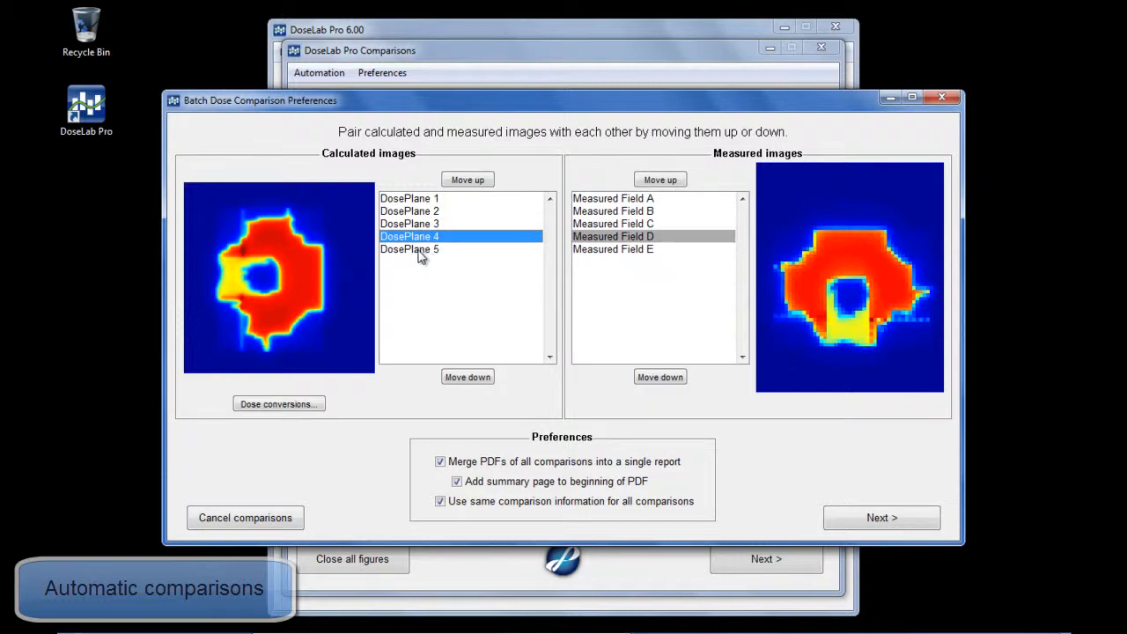
left_click(420, 251)
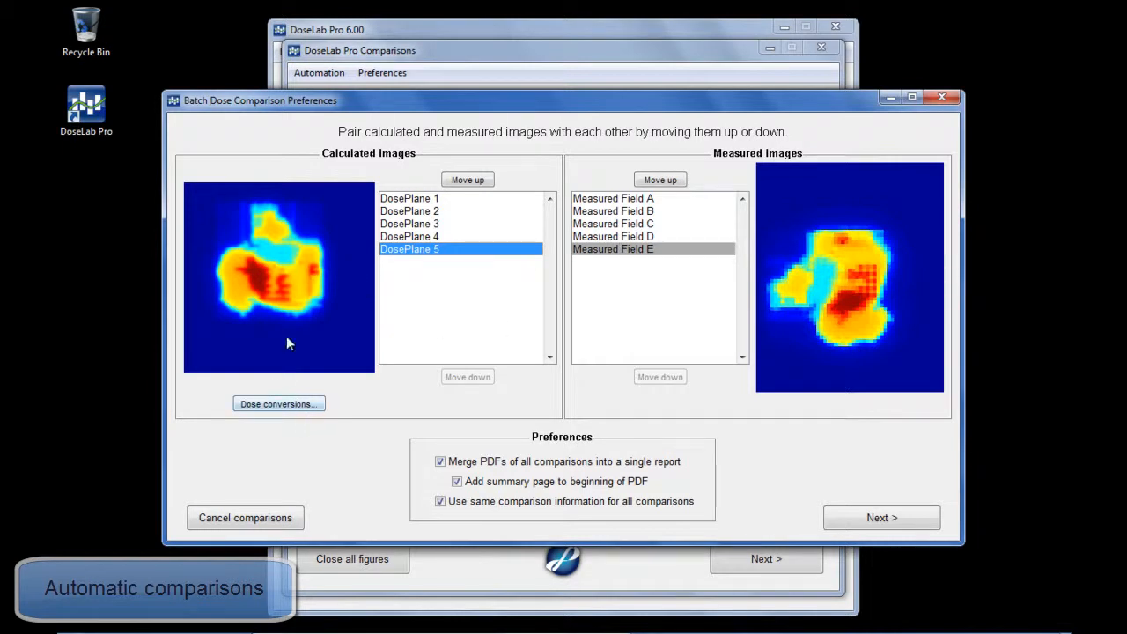
- Review the dose conversions of the five calculated files without changing them, and run the batch comparisons
left_click(282, 406)
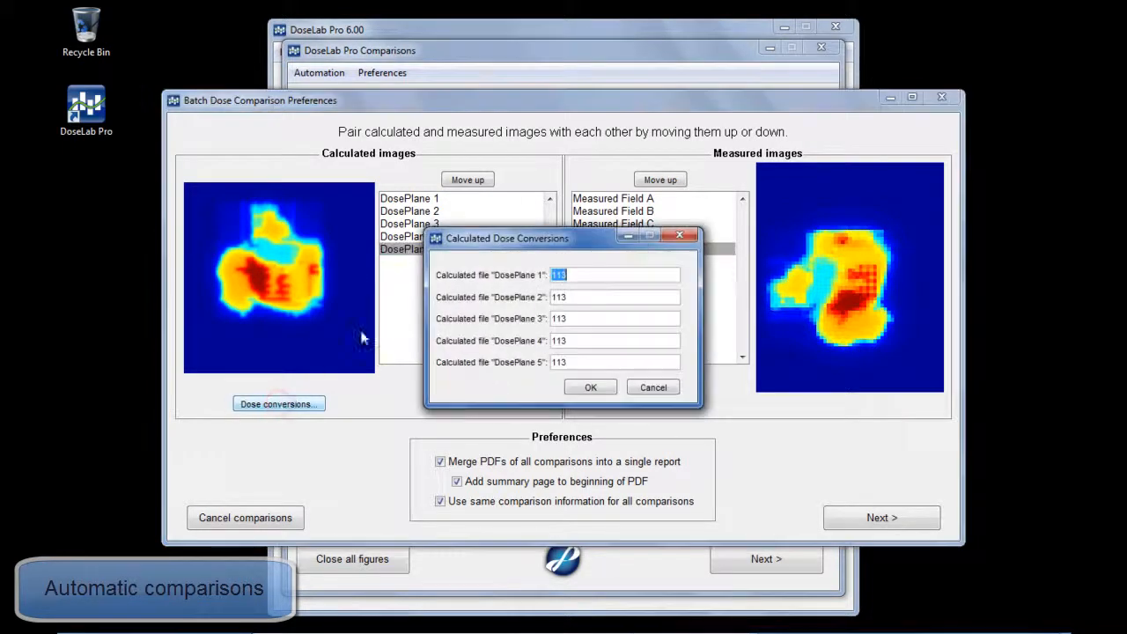
left_click(595, 297)
left_click(657, 387)
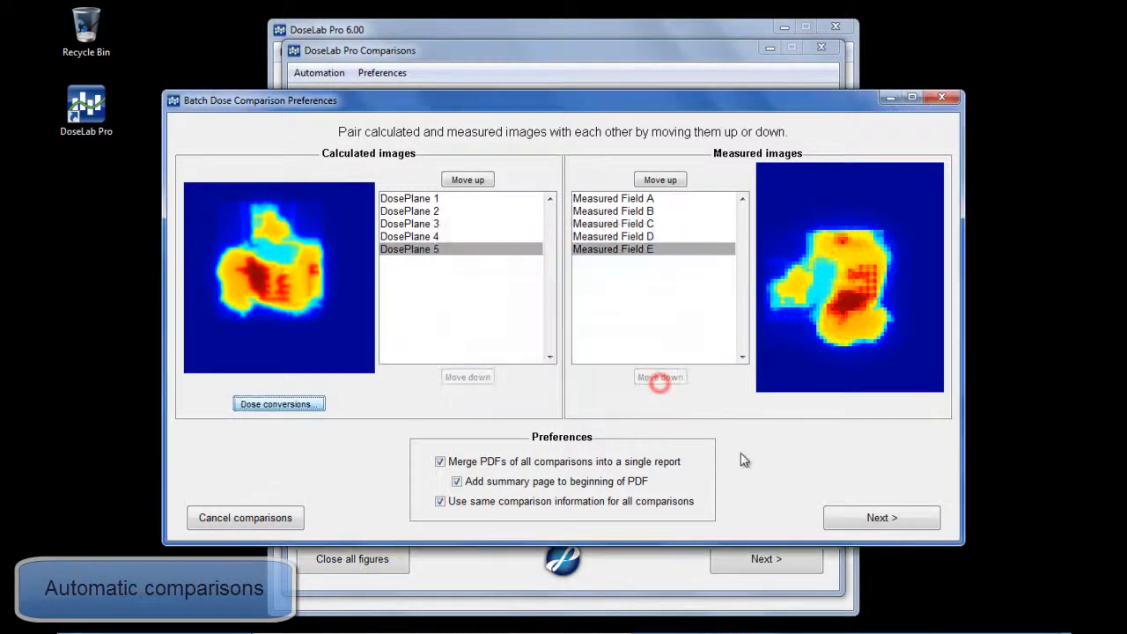
left_click(872, 517)
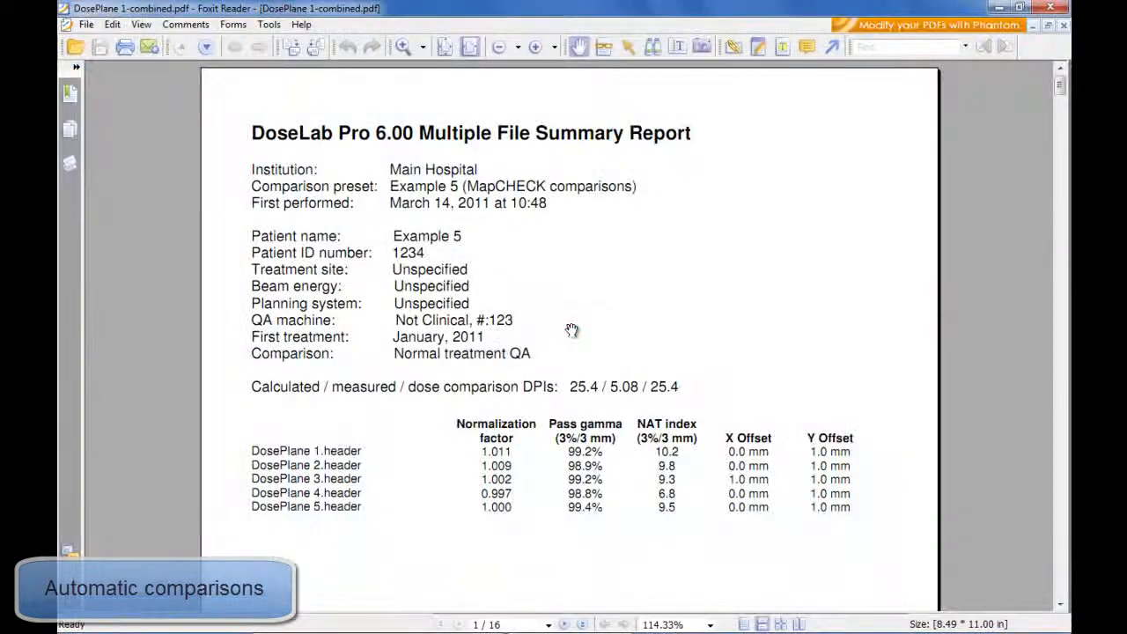
- Examine the combined PDF report from the summary table to the last gamma map, and close the report and the comparisons window
left_click_drag(612, 479, 615, 455)
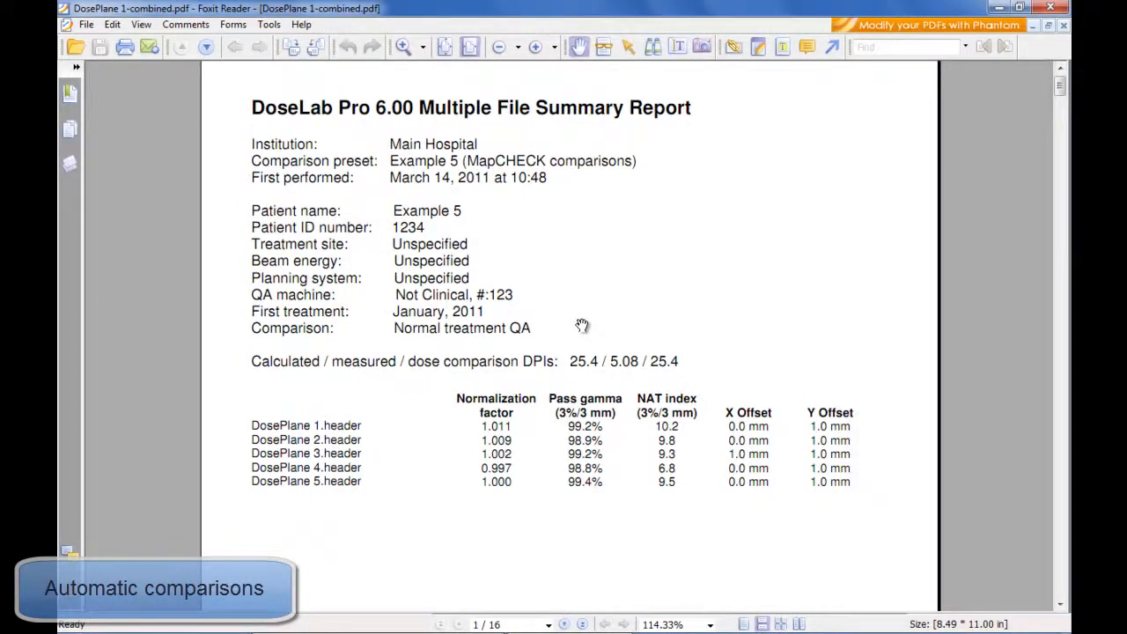
scroll(582, 326, "down", 1)
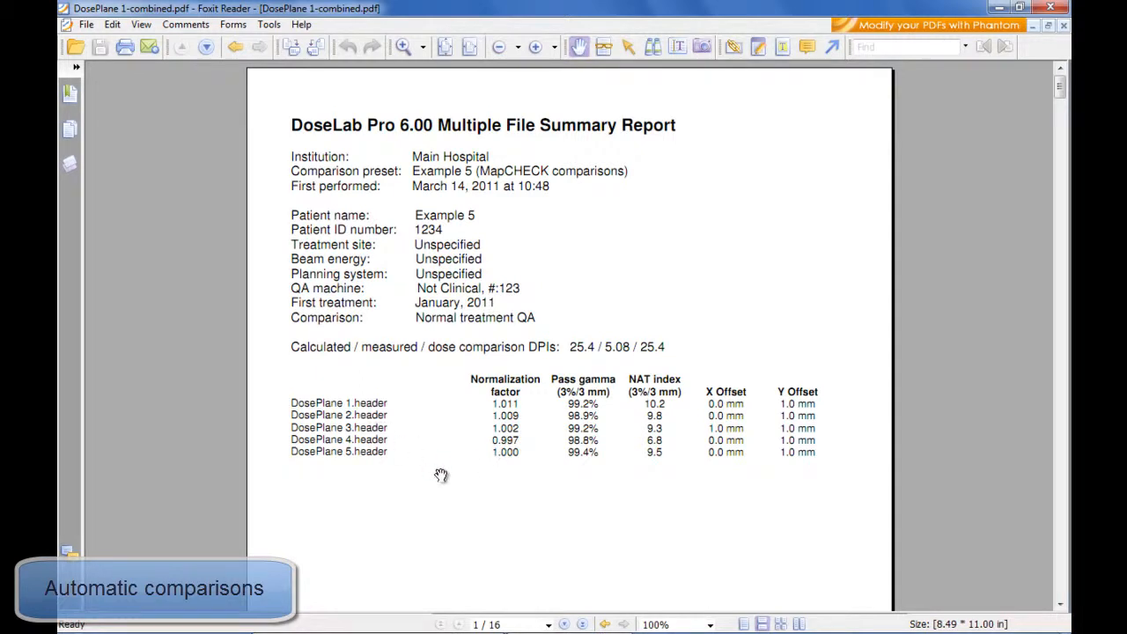
scroll(441, 472, "down", 1)
mouse_move(448, 373)
left_mouse_down()
mouse_move(448, 276)
mouse_move(345, 210)
left_mouse_up()
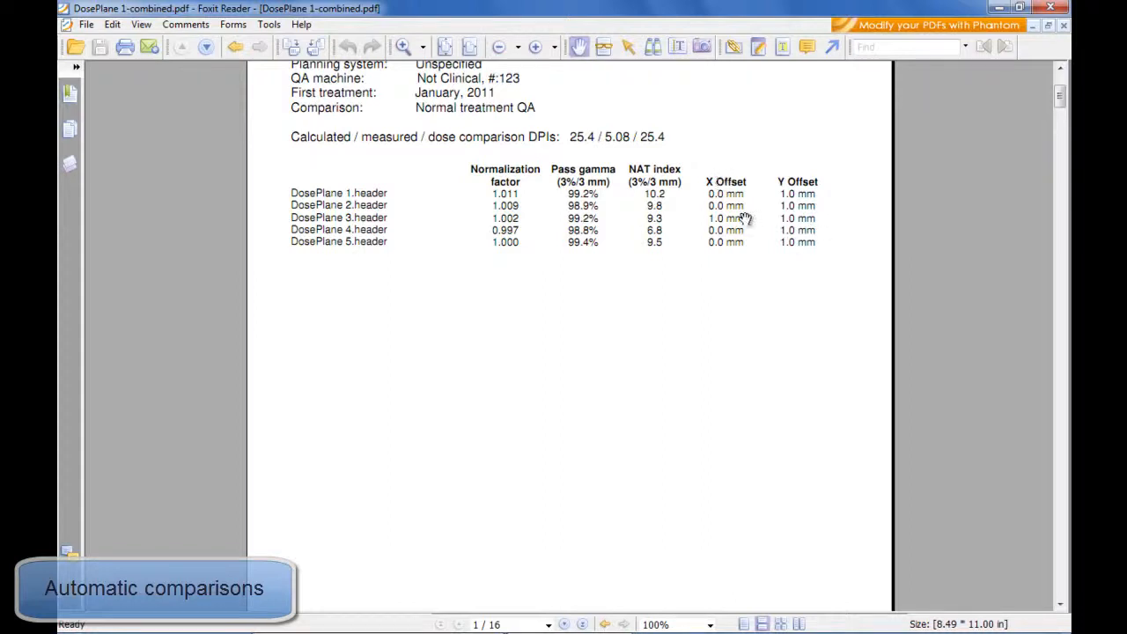
scroll(628, 366, "down", 10)
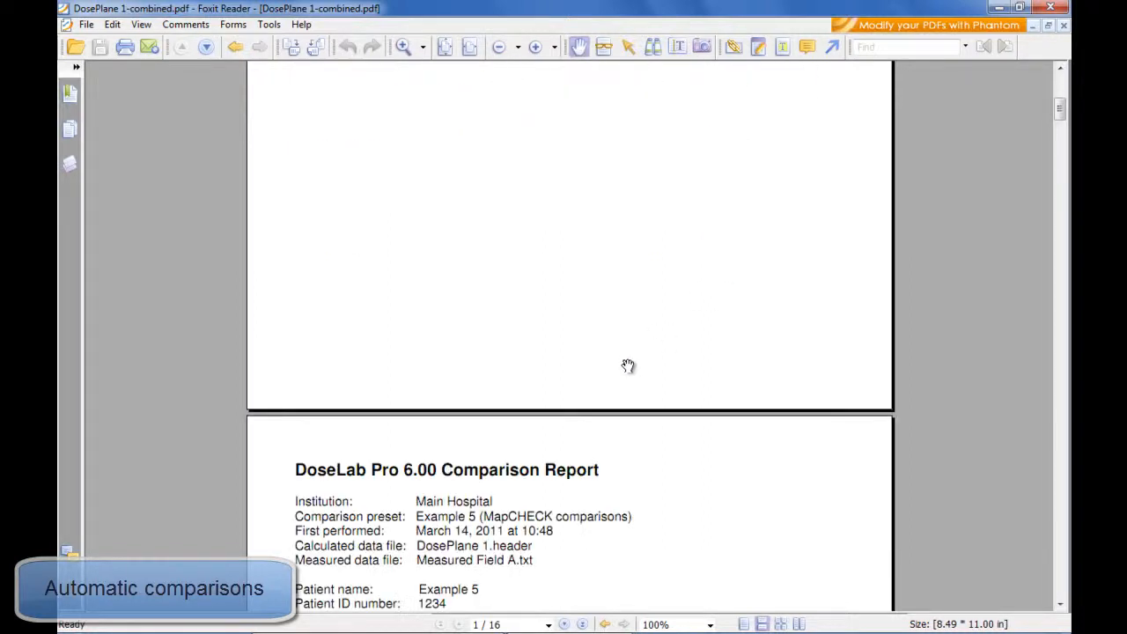
scroll(684, 331, "down", 1)
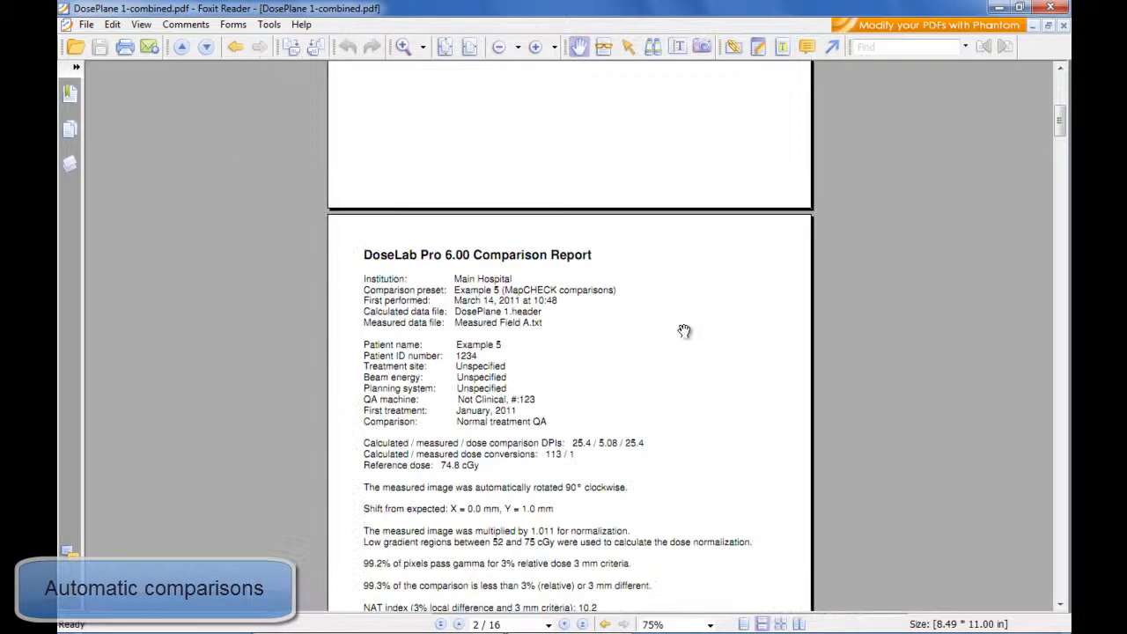
left_click_drag(1061, 117, 1061, 591)
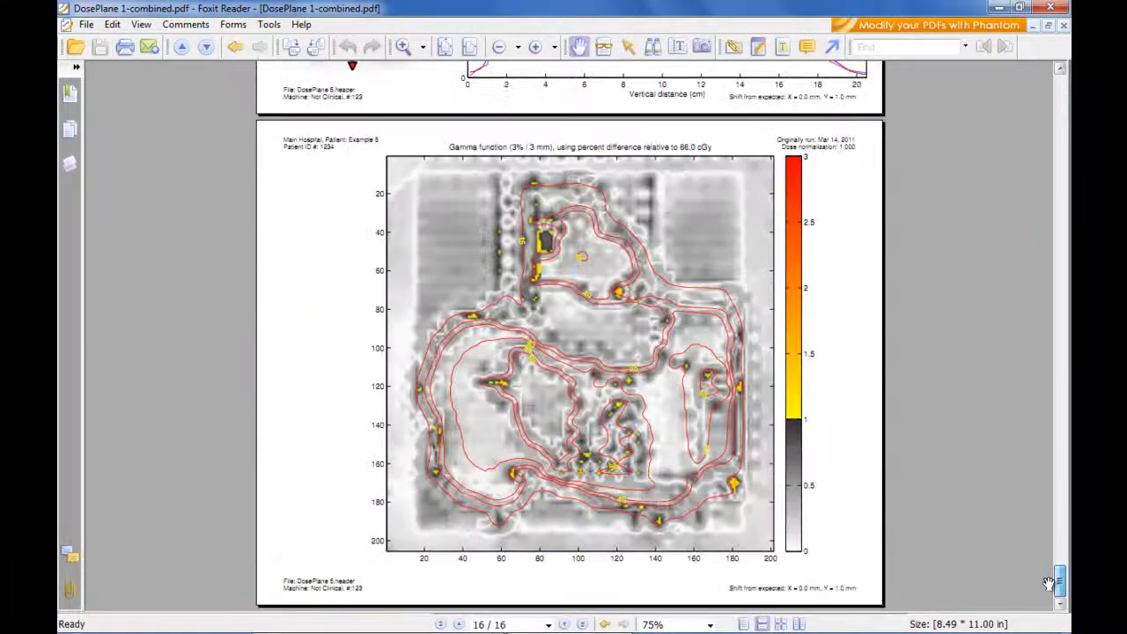
left_click(1050, 8)
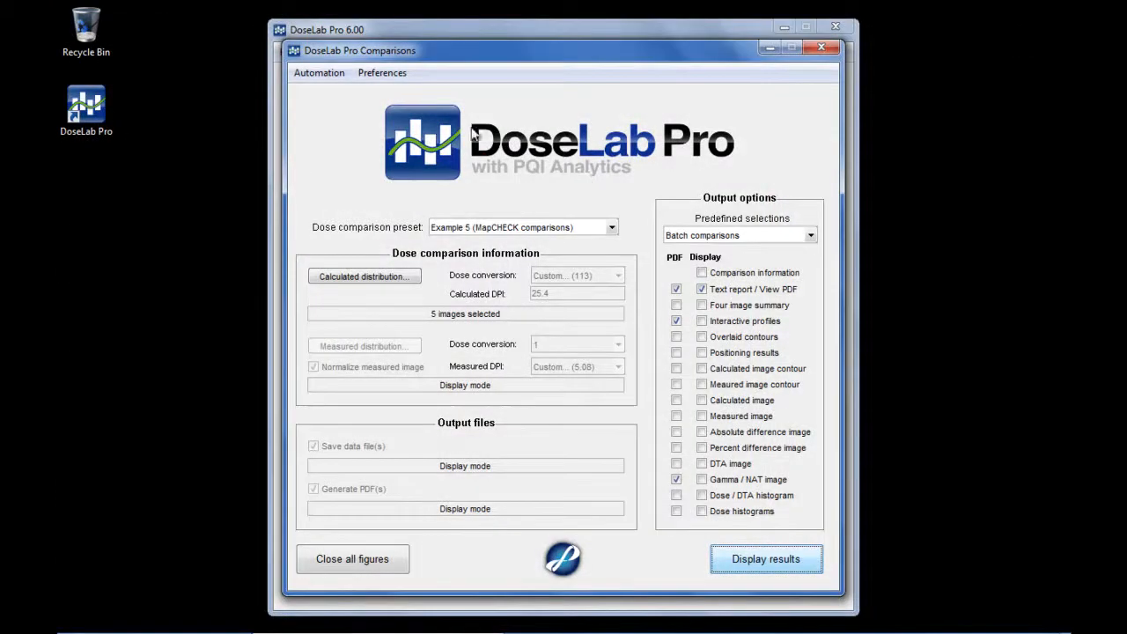
left_click(823, 48)
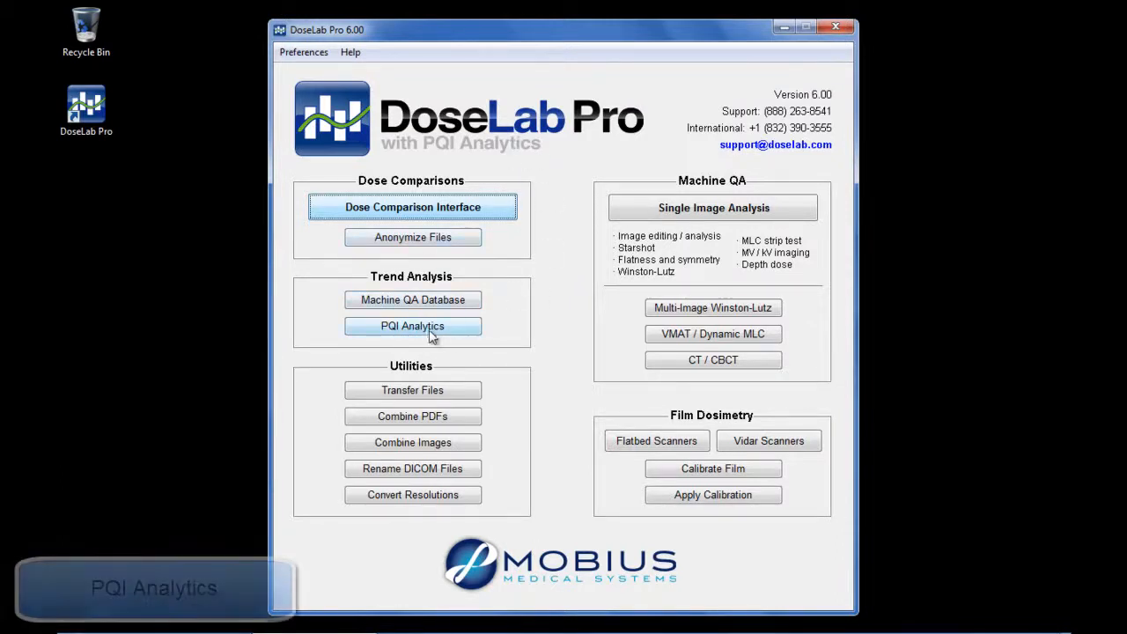
- Process the MAT files from the Examples\PQI Analytics folder in PQI Analytics, and view the gamma pass rate box plot per QA machine
left_click(412, 326)
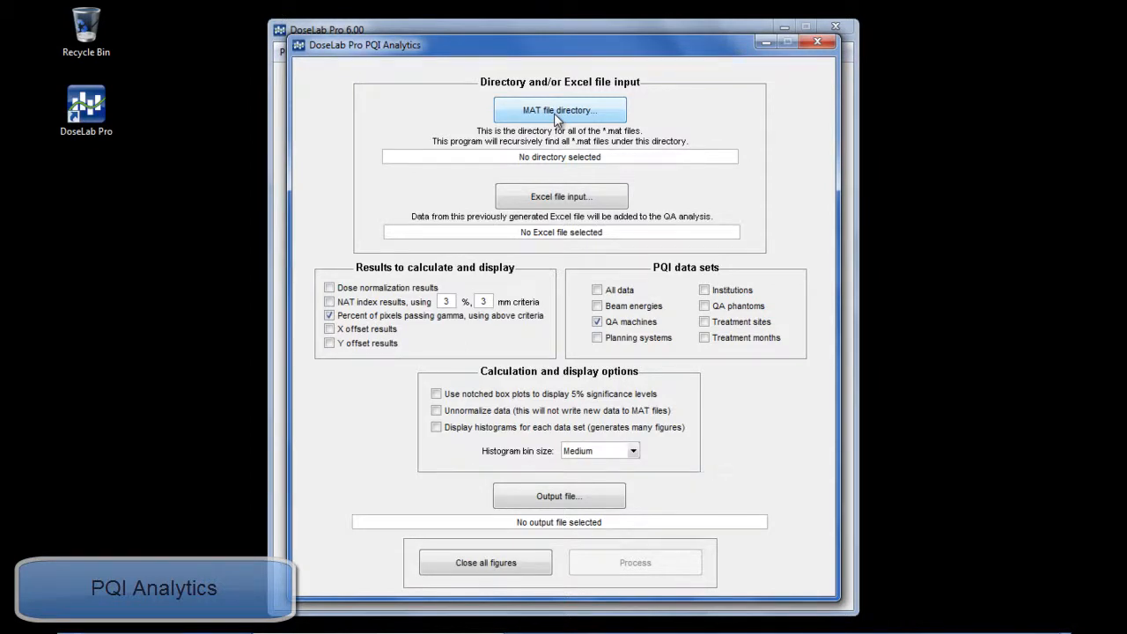
left_click(534, 111)
left_click_drag(768, 271, 770, 313)
left_click(548, 316)
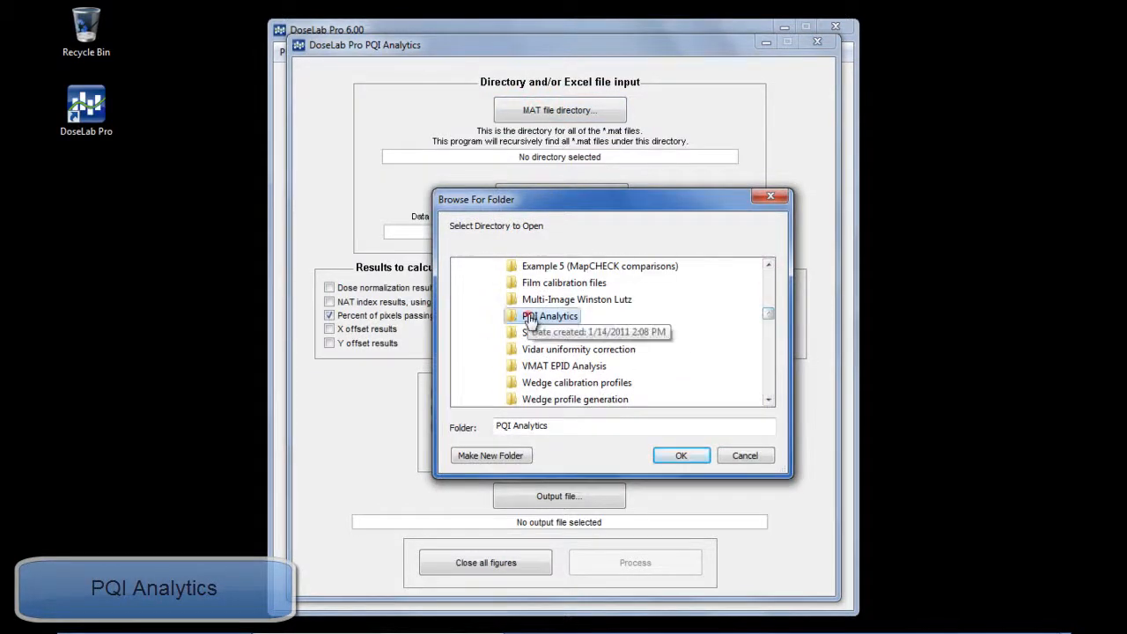
left_click(683, 458)
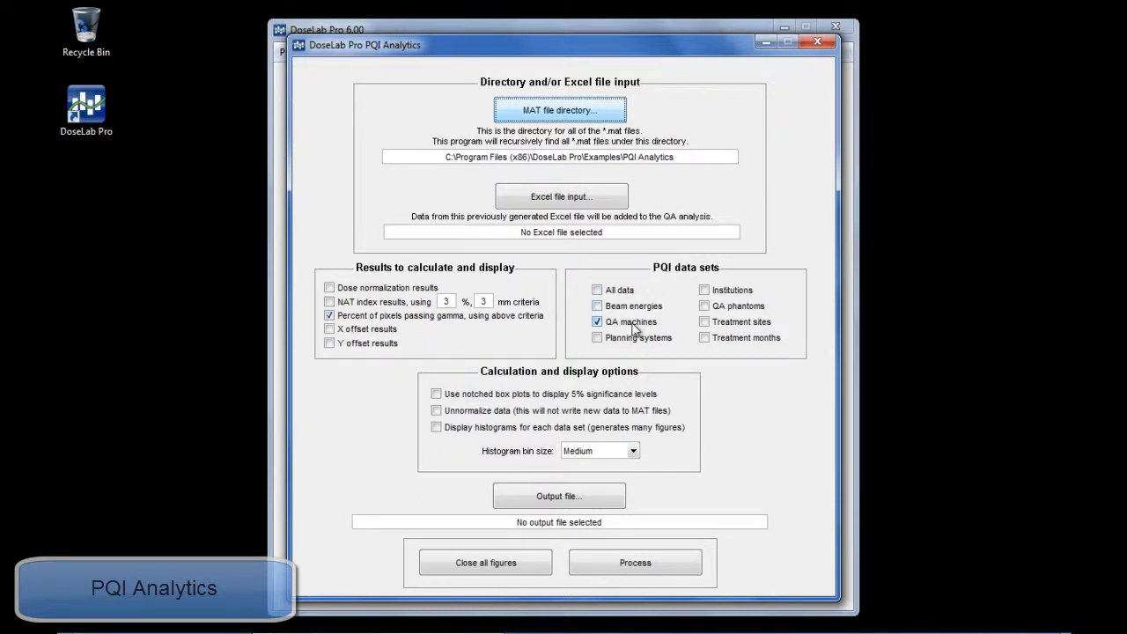
left_click(616, 564)
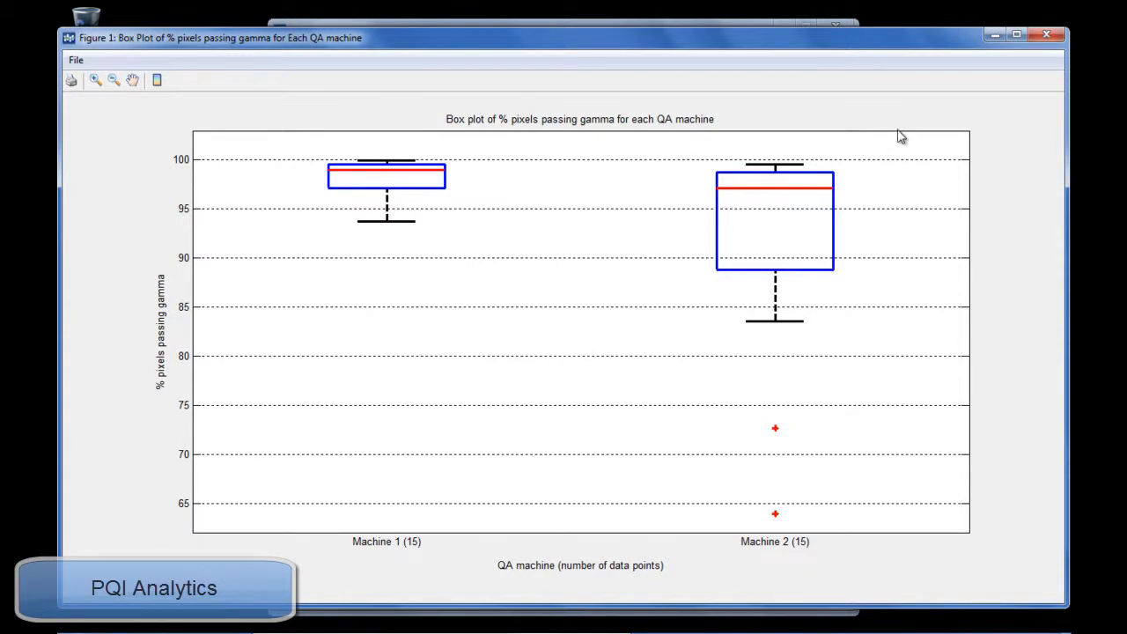
left_click(1047, 34)
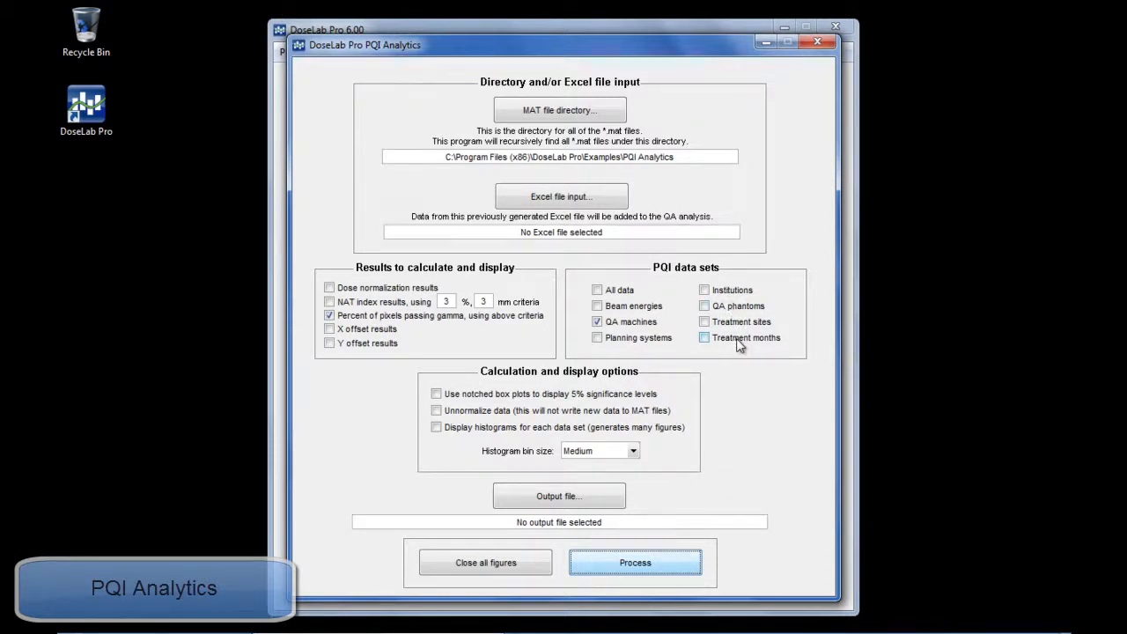
- Set the percent criterion to 2, reprocess the data to review the box plot, and close PQI Analytics
double_click(445, 301)
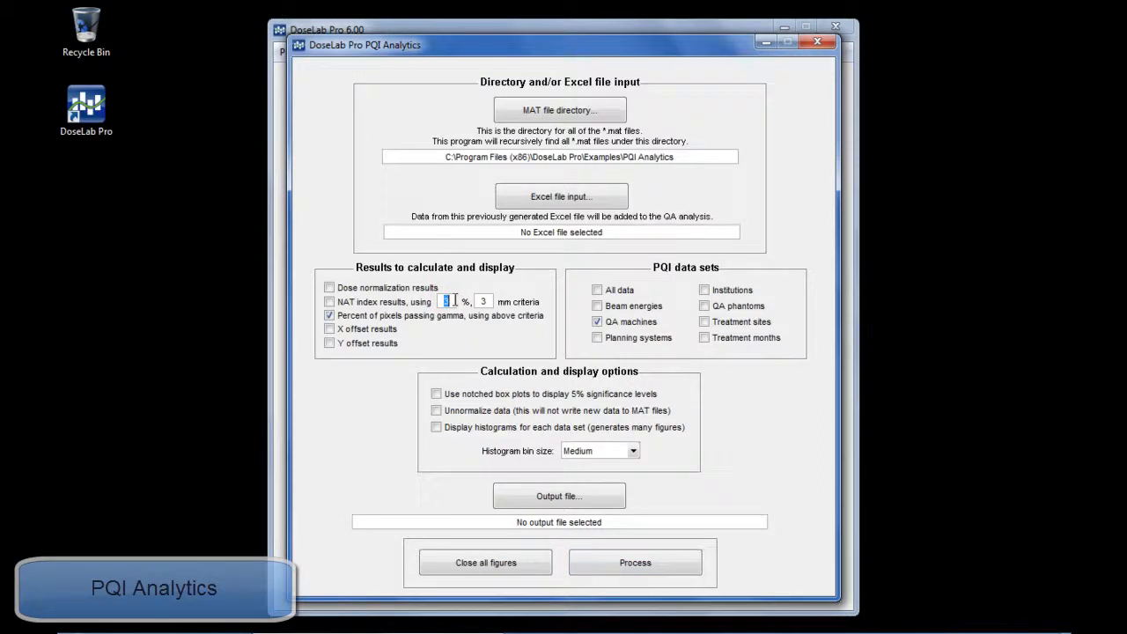
type("2")
left_click(480, 301)
left_click(480, 301)
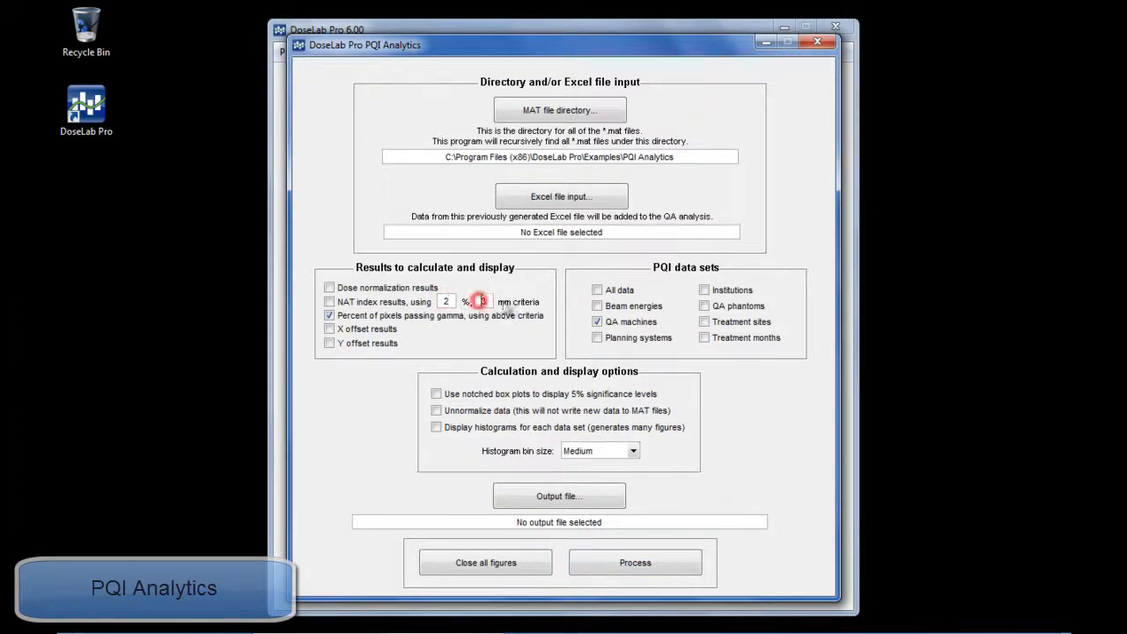
left_click(449, 300)
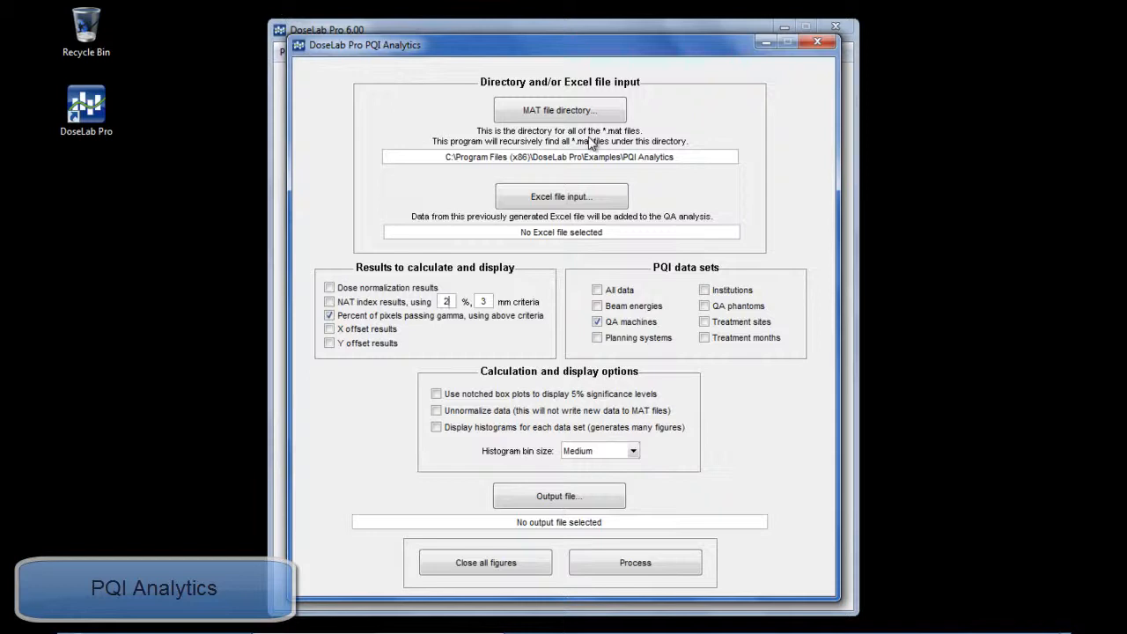
left_click(634, 565)
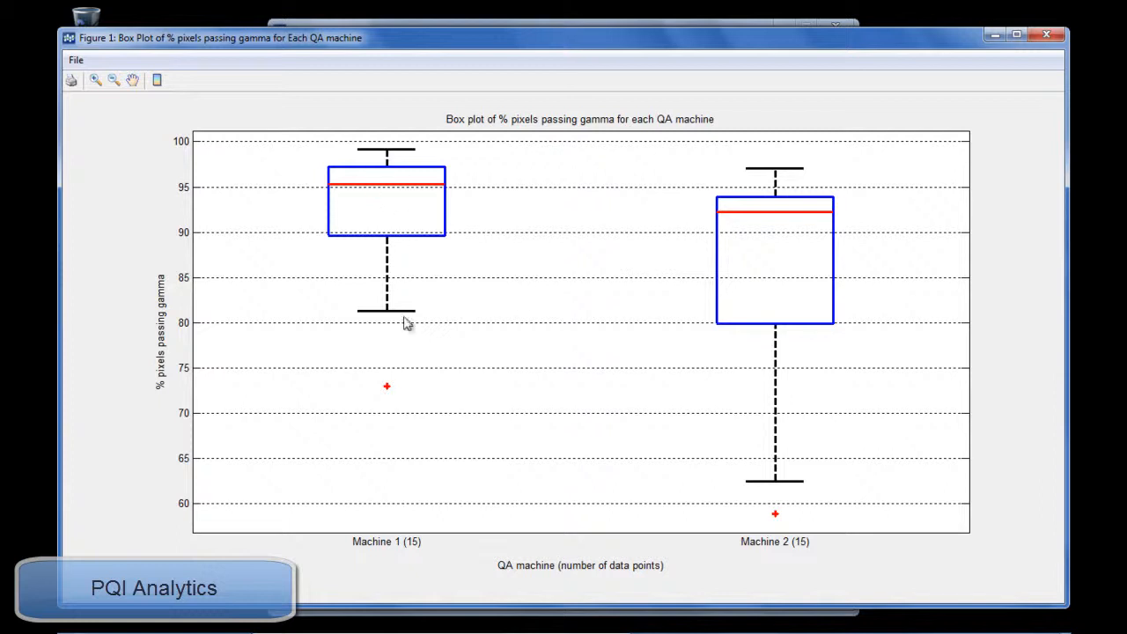
left_click(1046, 35)
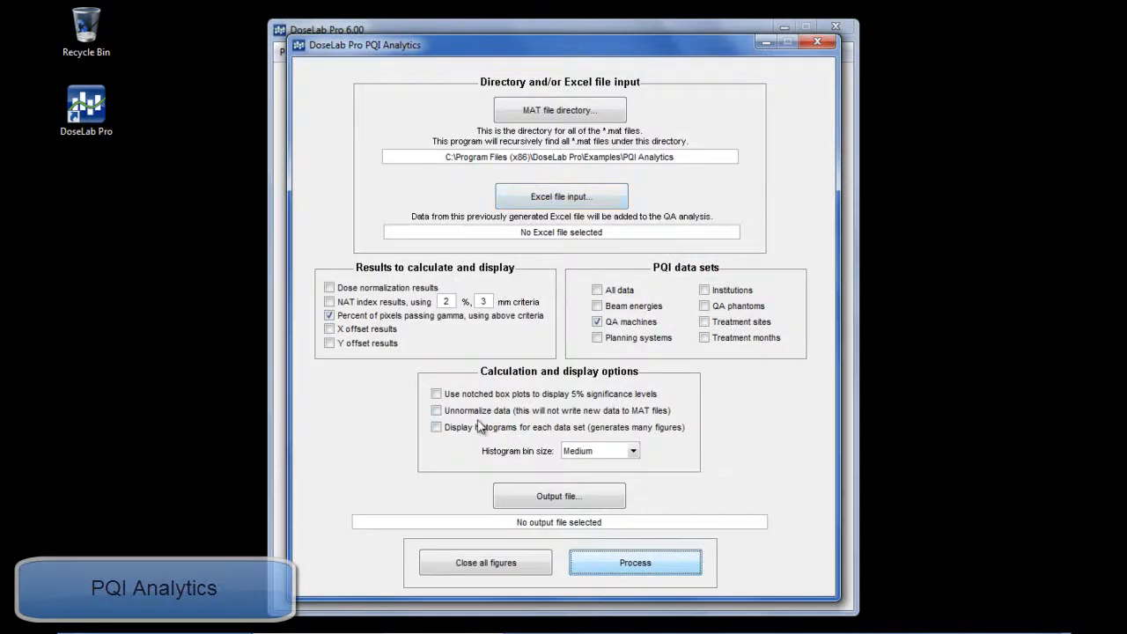
left_click(818, 42)
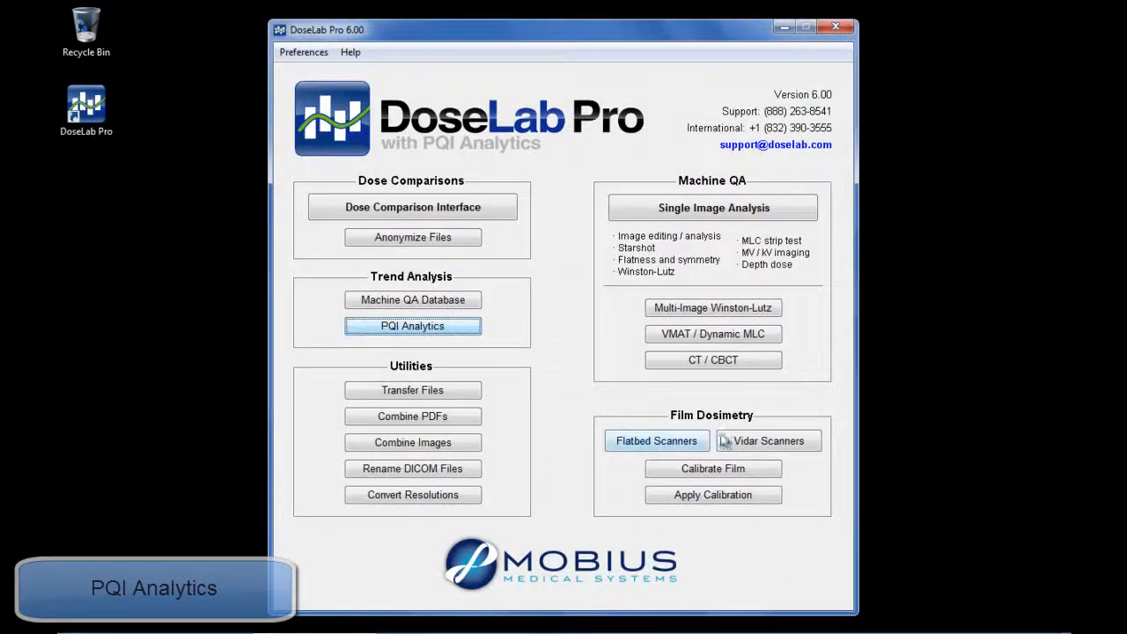